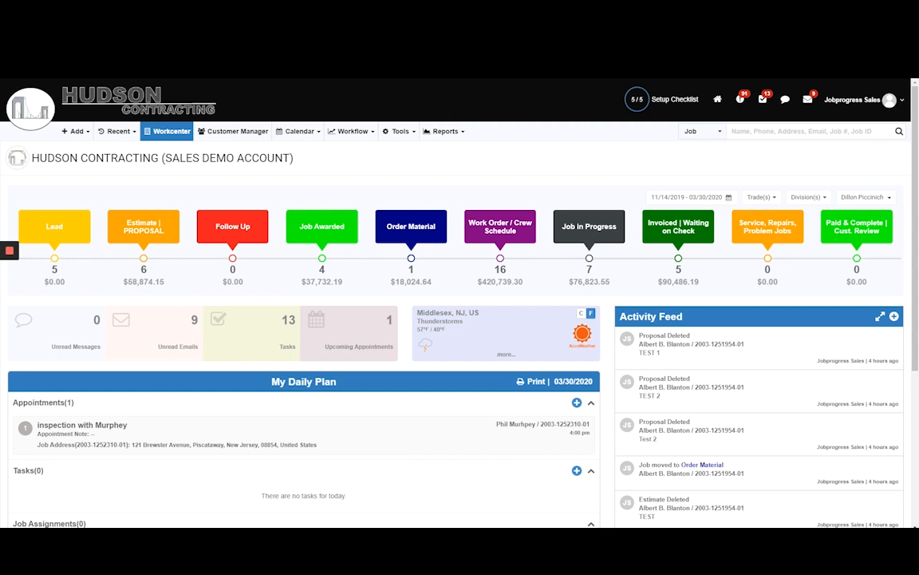
Start a new lead/prospect/customer record and fill in the customer's address using the matching Edison, New Jersey suggestion.
click(75, 131)
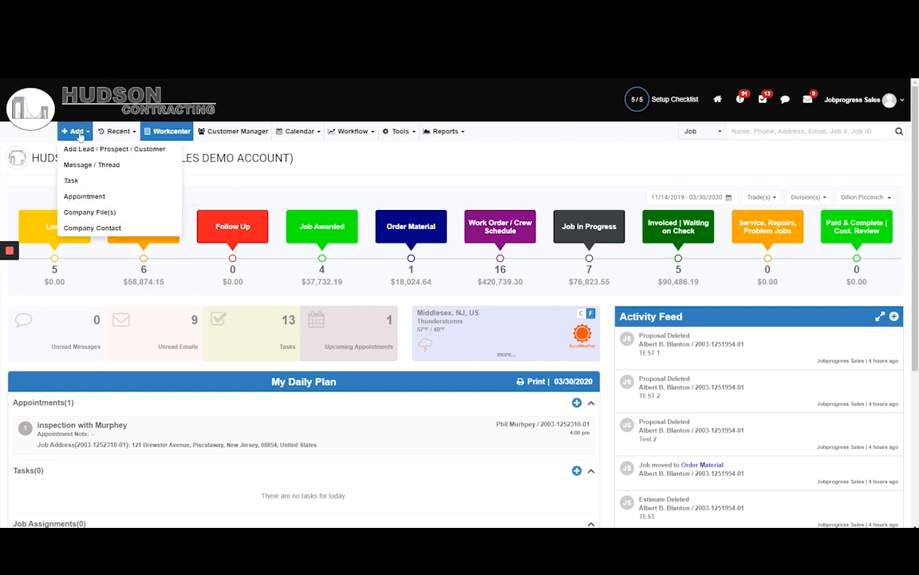
click(95, 147)
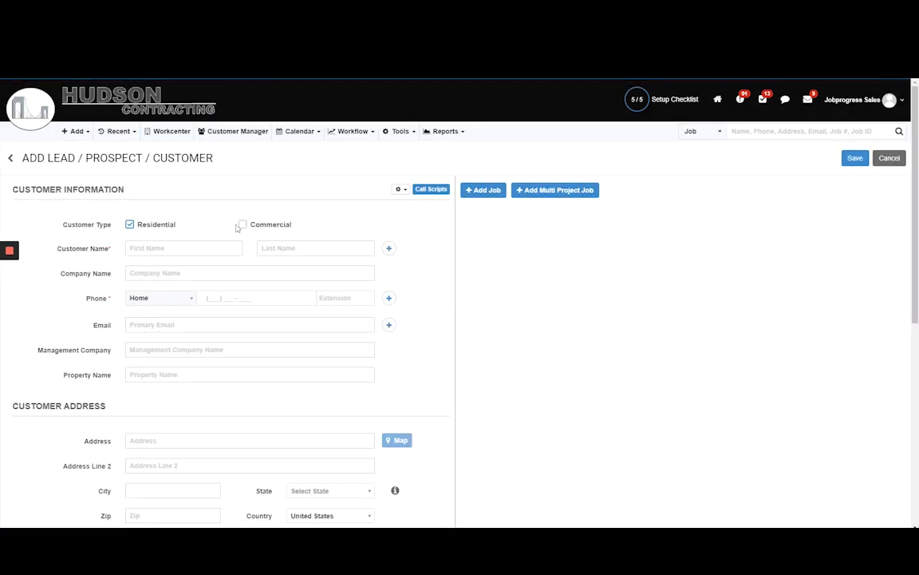
scroll(241, 205, down, 3)
click(160, 341)
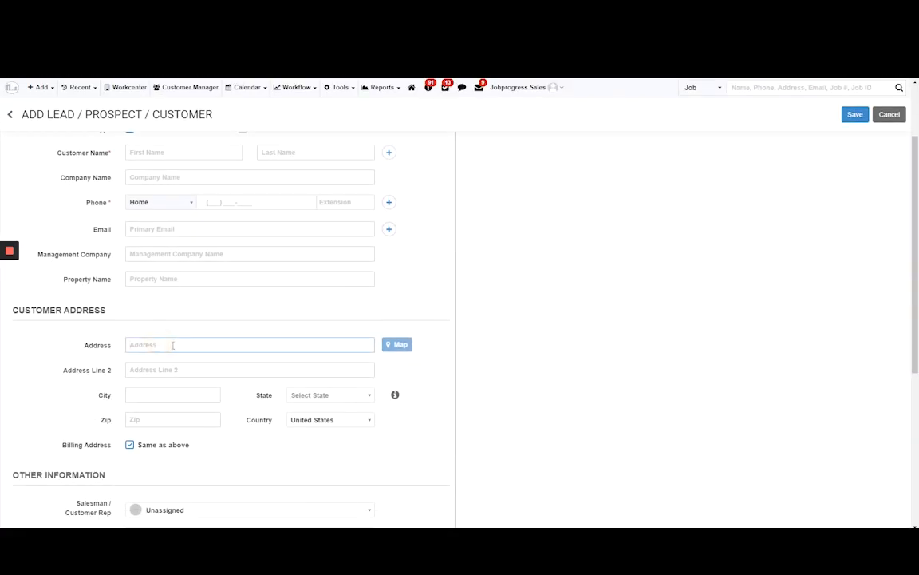
text(123 main)
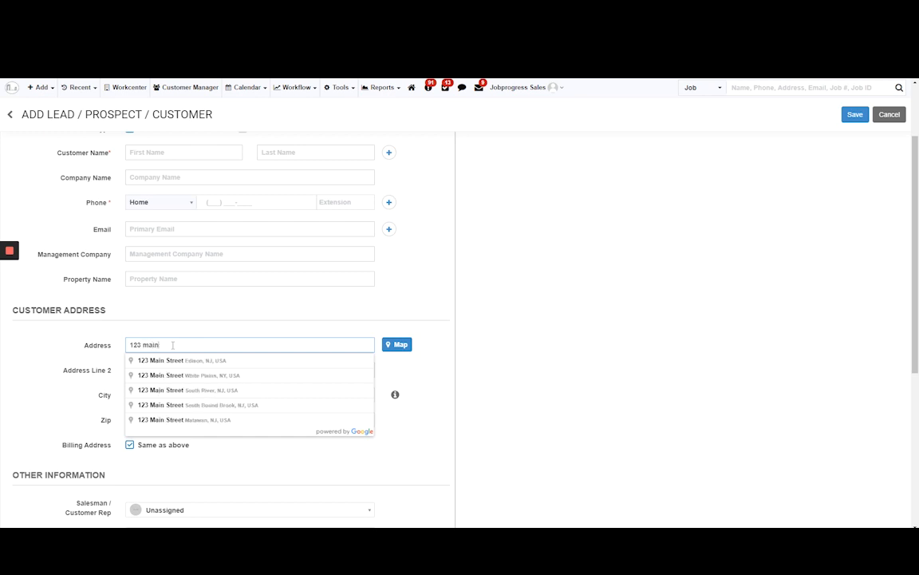
click(173, 361)
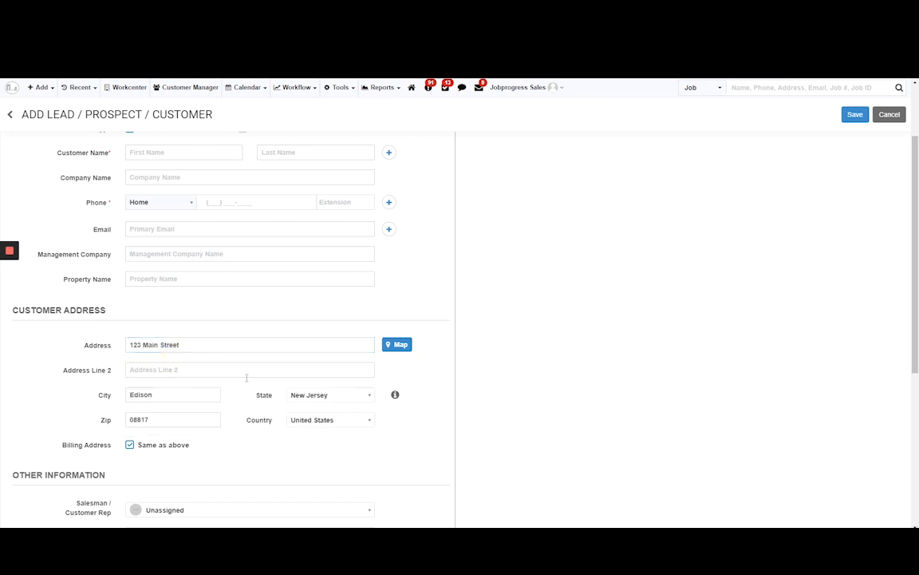
Inspect the entered address on the map in satellite view and collapse the list of customers with the same details.
click(403, 344)
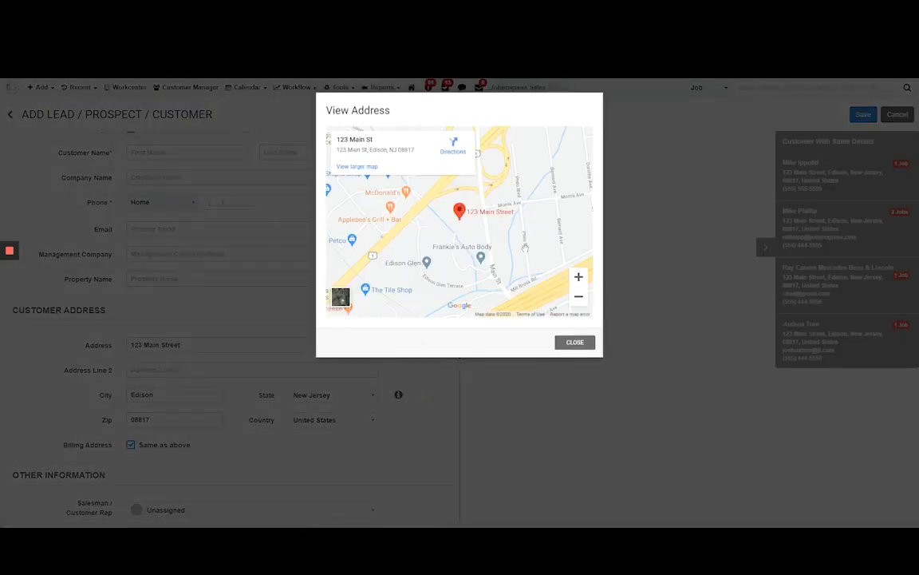
click(341, 297)
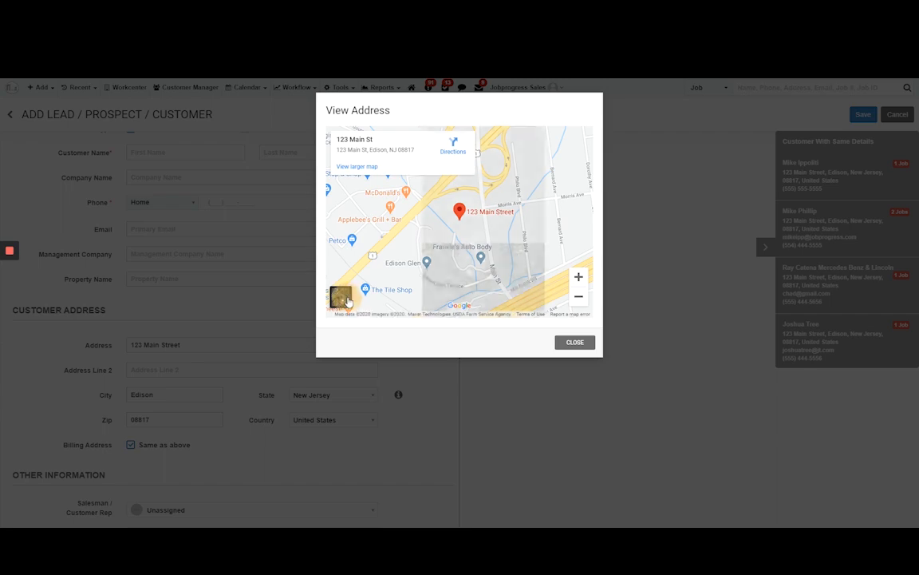
click(579, 277)
click(579, 277)
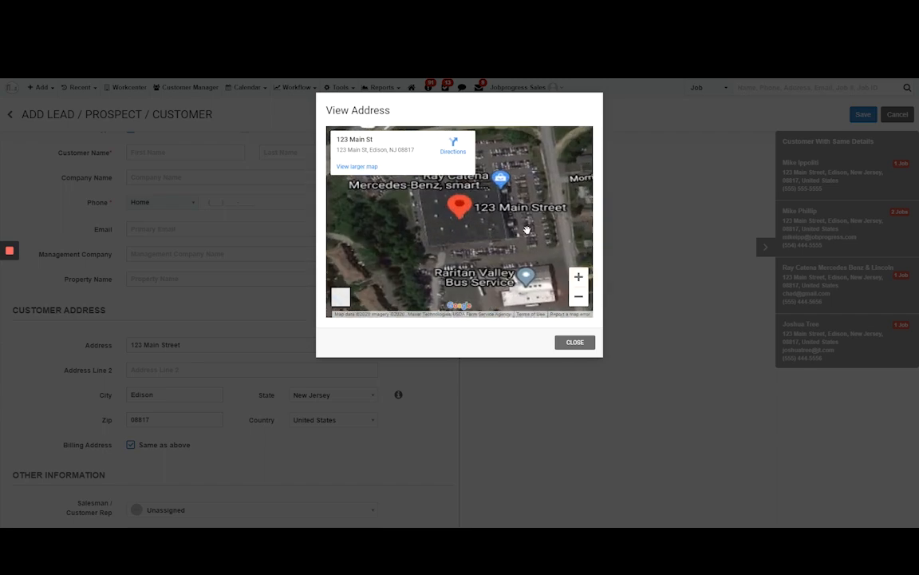
drag(516, 217, 498, 235)
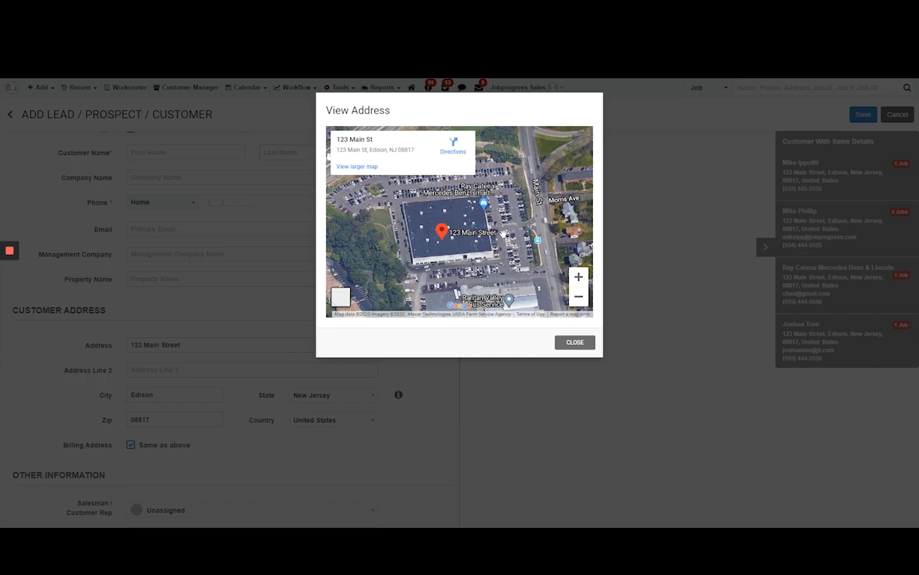
click(578, 296)
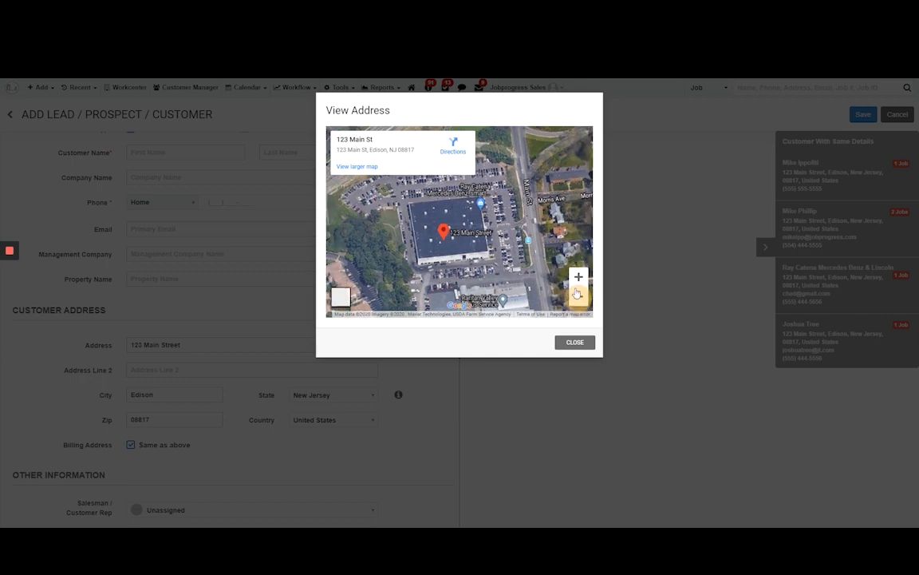
drag(546, 263, 531, 290)
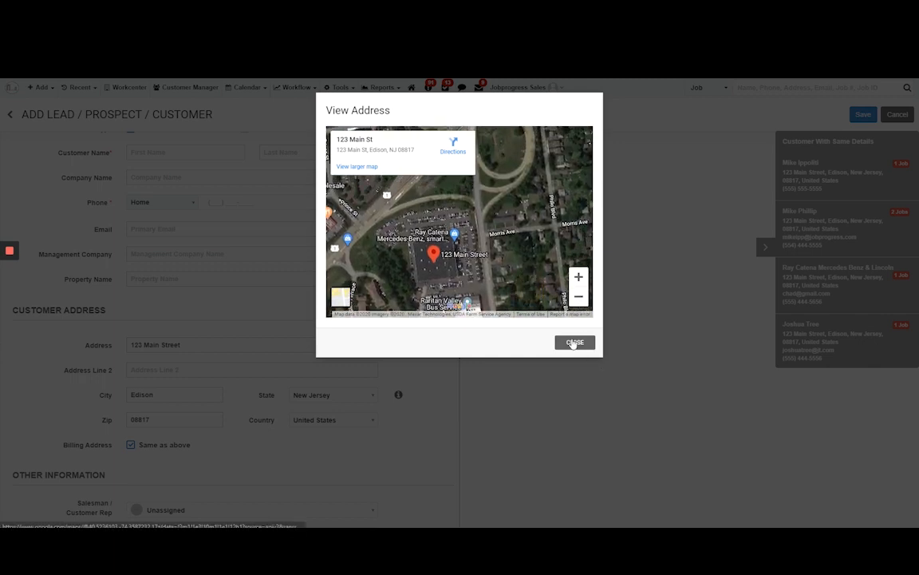
click(575, 341)
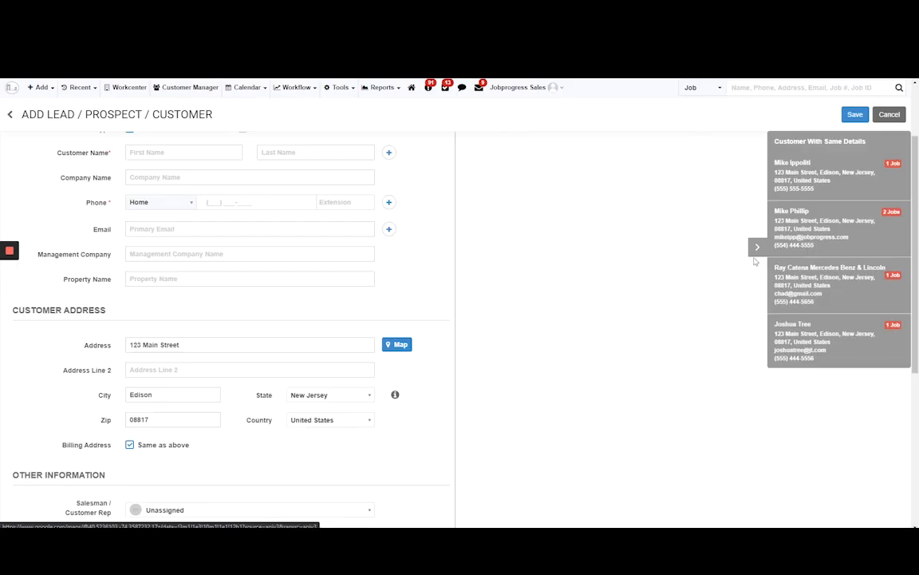
click(760, 245)
Open the recently viewed roofing and gutters job that is in the Order Material stage.
scroll(260, 179, up, 2)
scroll(260, 180, up, 1)
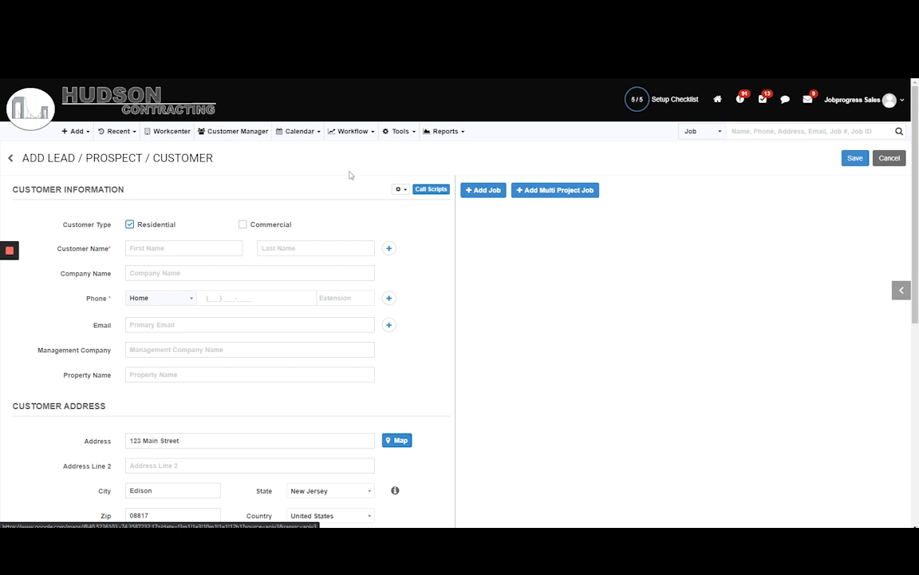
click(118, 131)
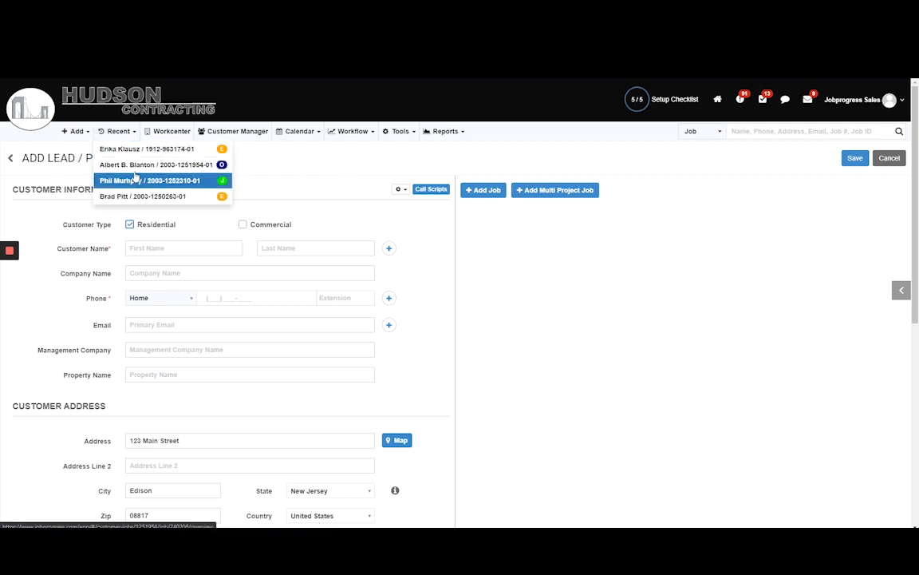
click(136, 165)
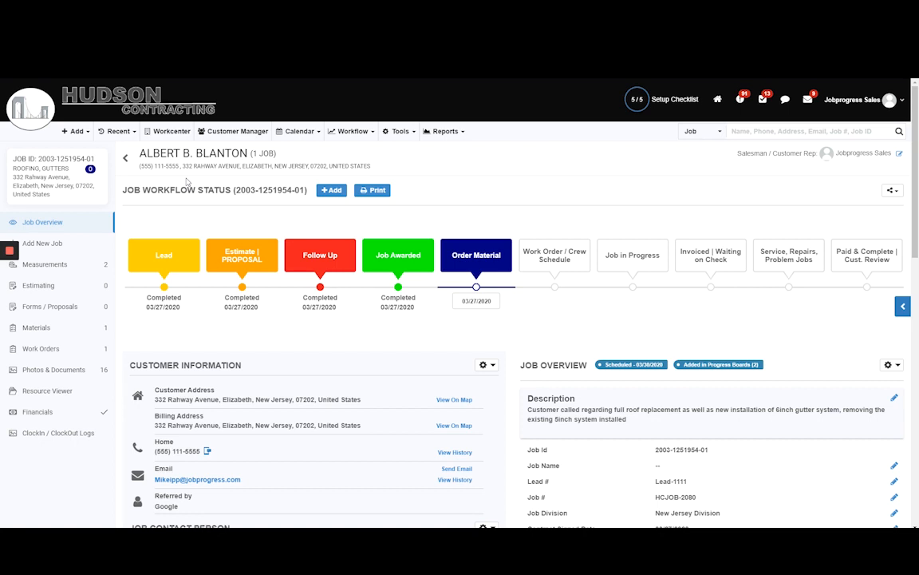
Open a new EagleView measurement order for the job and look over its order form.
click(71, 267)
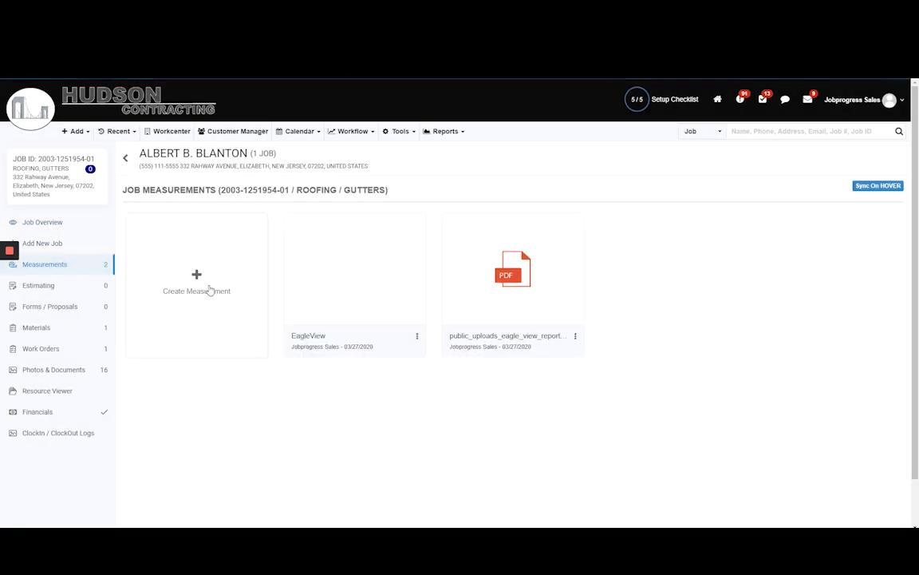
click(210, 289)
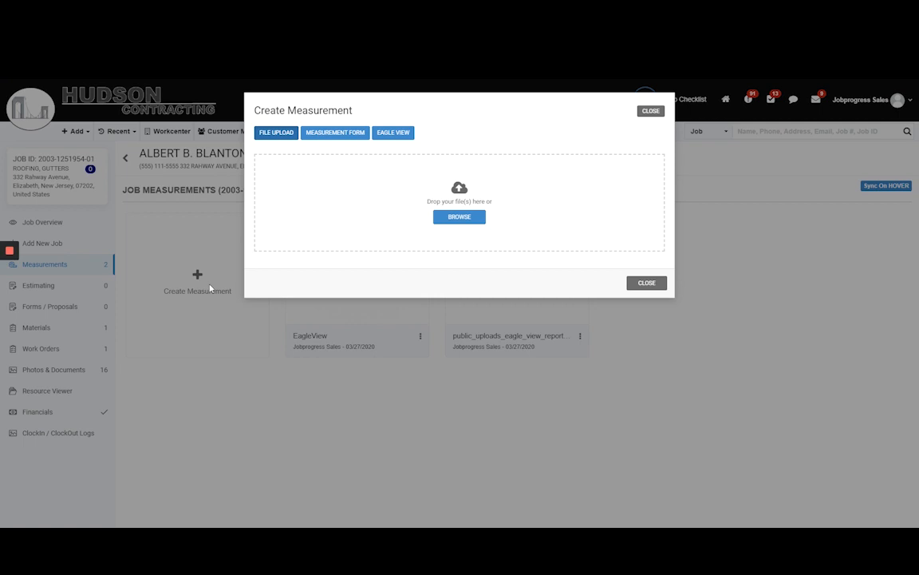
click(404, 134)
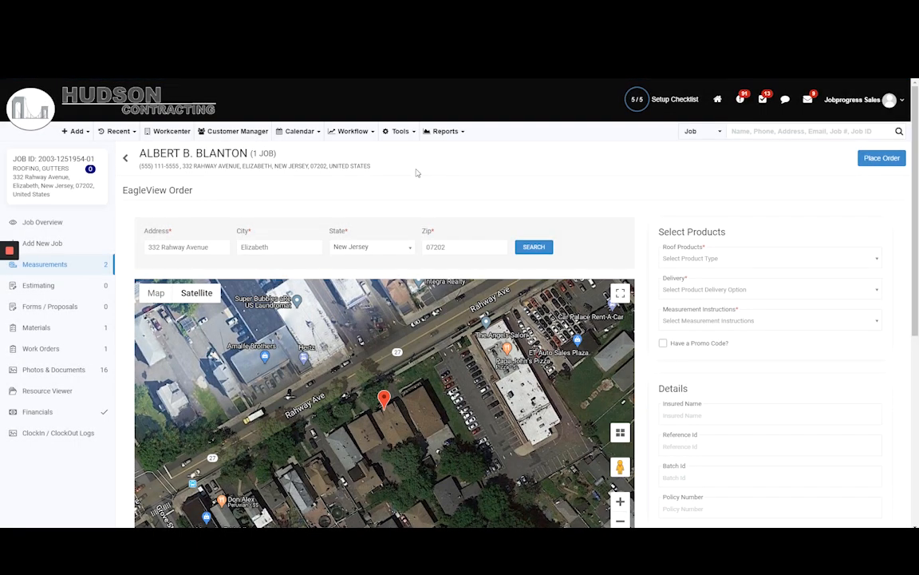
scroll(762, 297, down, 2)
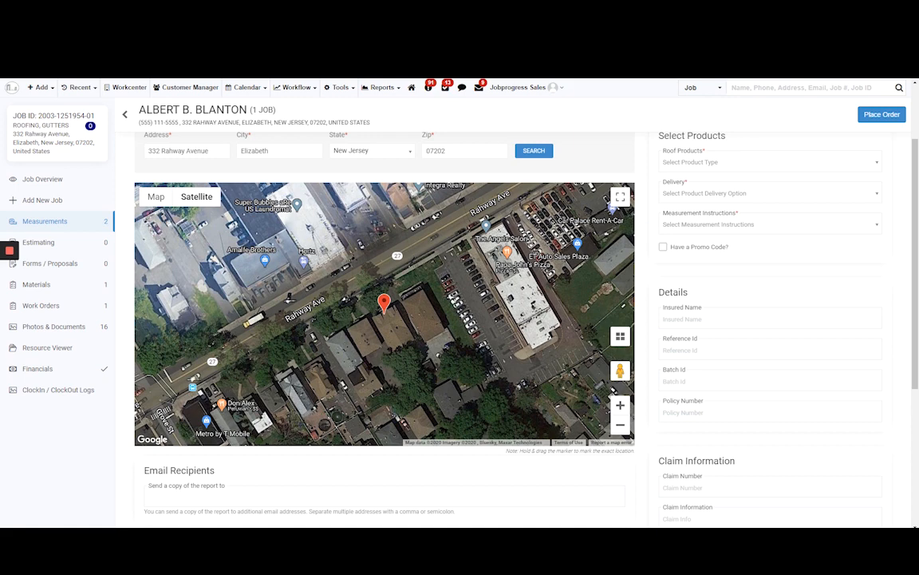
Create a new estimate for the job as an estimate worksheet.
click(40, 222)
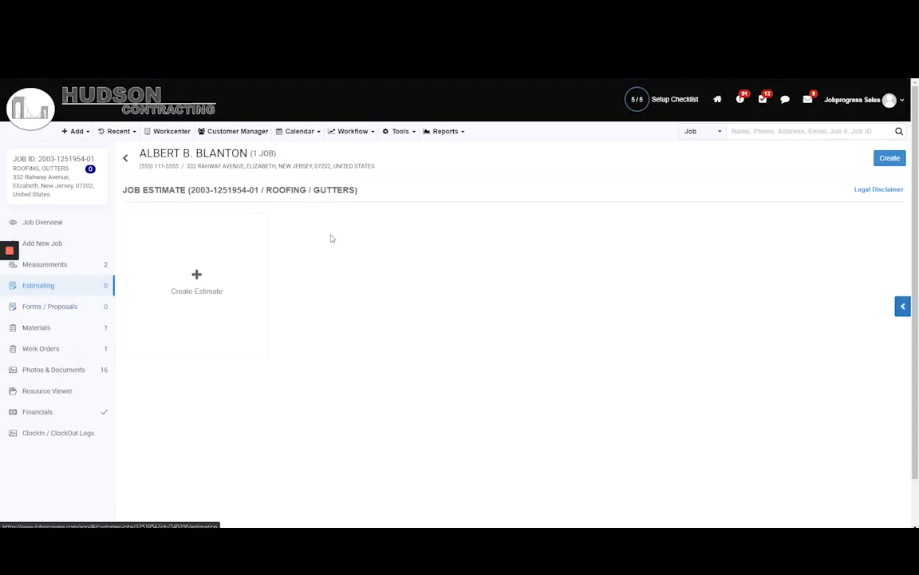
click(238, 281)
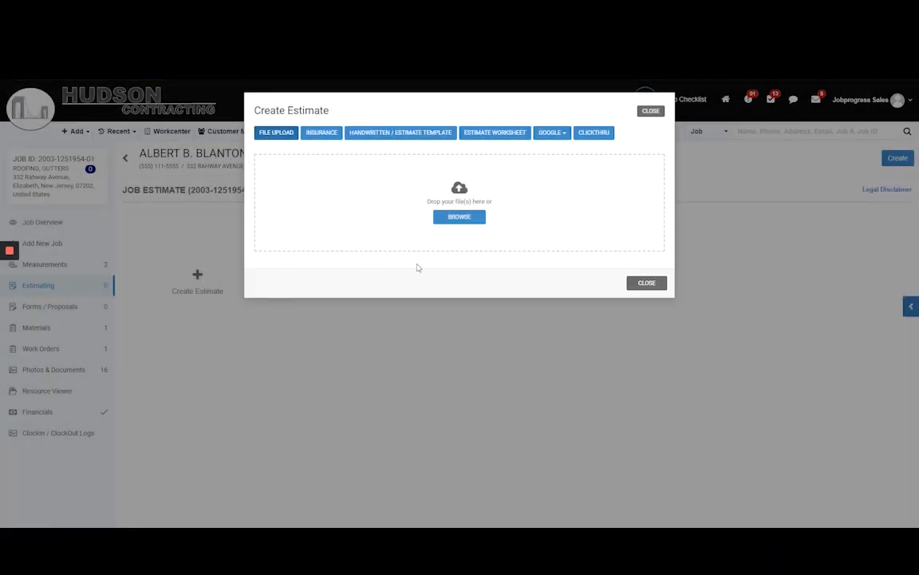
click(503, 135)
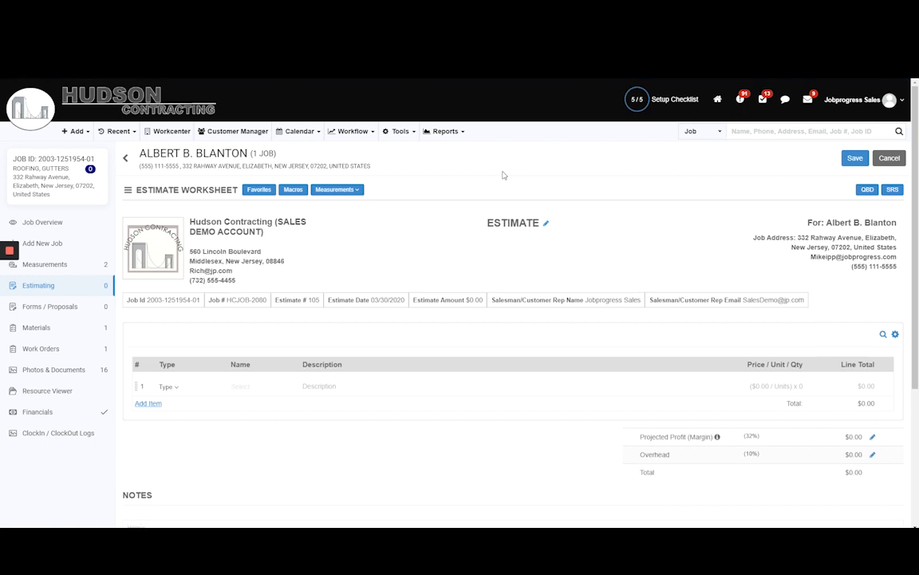
Apply the GAF Roof System macro to the estimate worksheet.
click(293, 192)
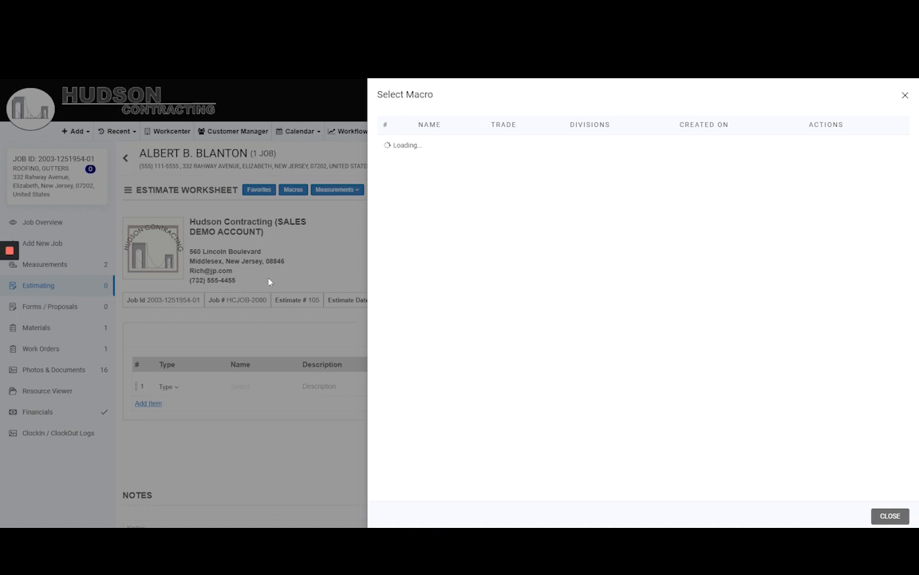
click(830, 177)
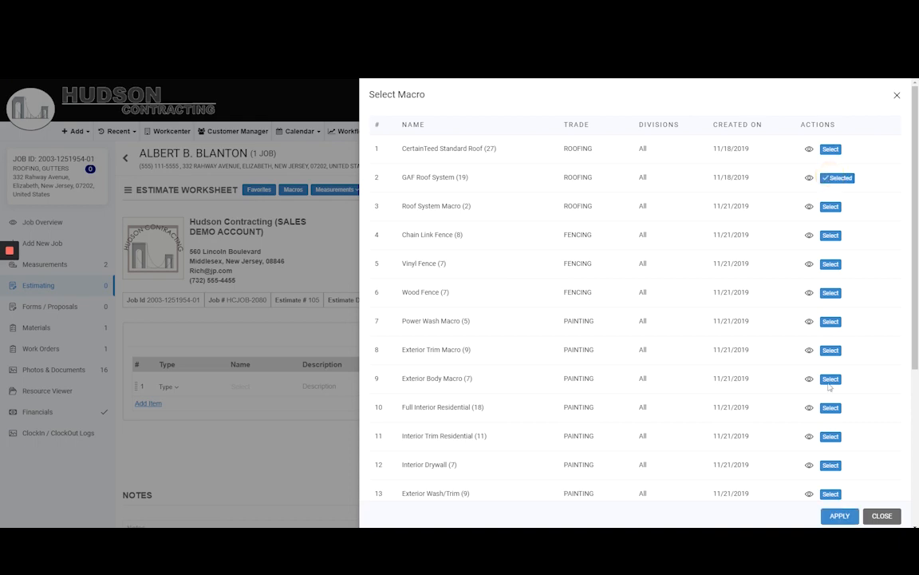
click(839, 515)
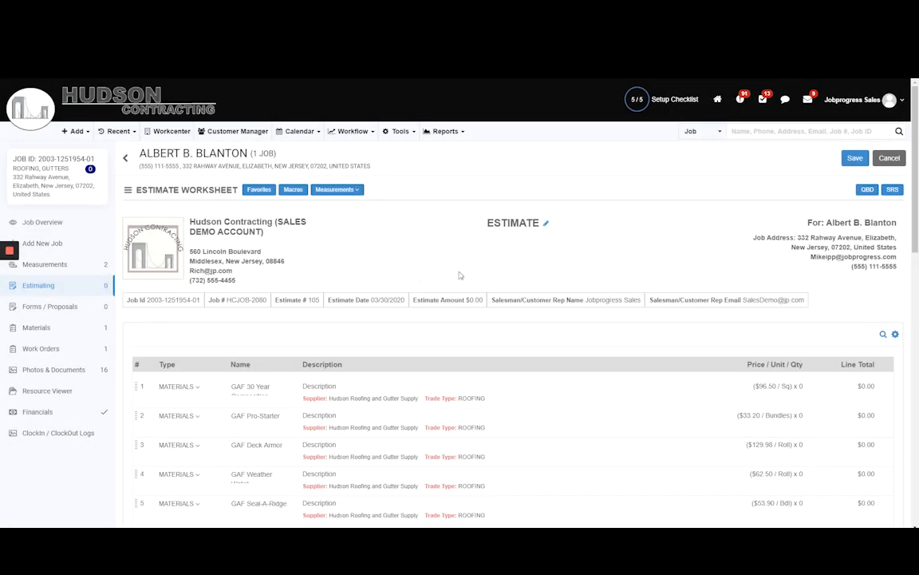
Delete the 30 Yard Dumpster and 2 Layer Dump Fee line items from the estimate worksheet.
scroll(809, 296, down, 3)
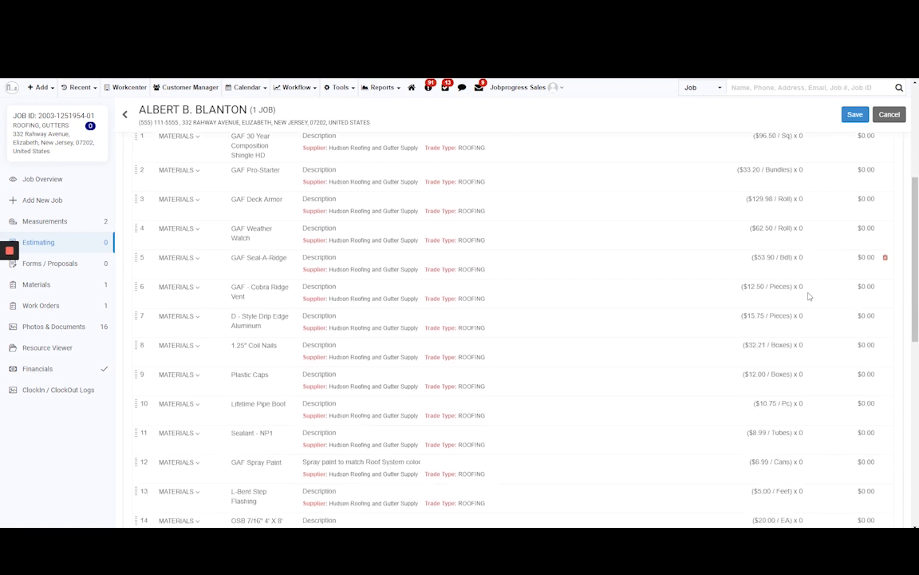
scroll(809, 296, down, 3)
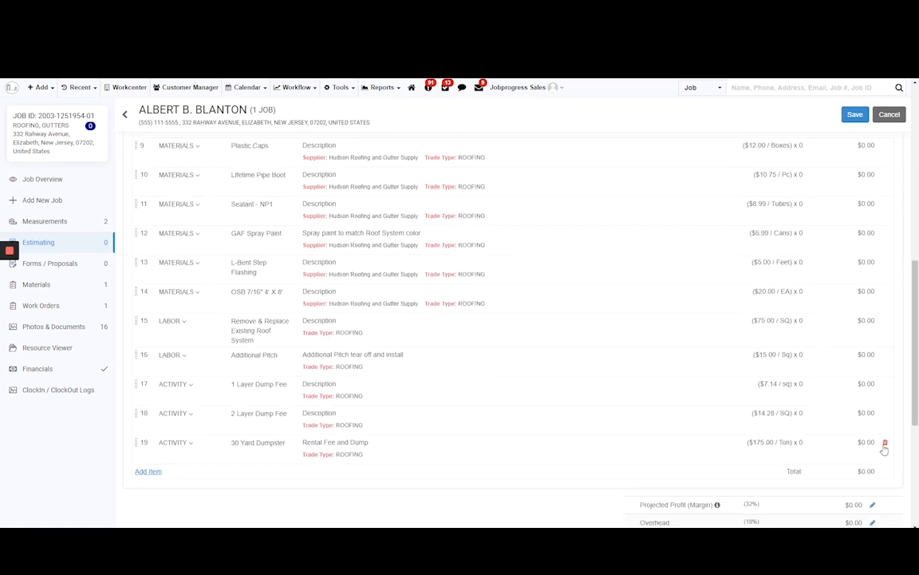
click(885, 442)
click(887, 414)
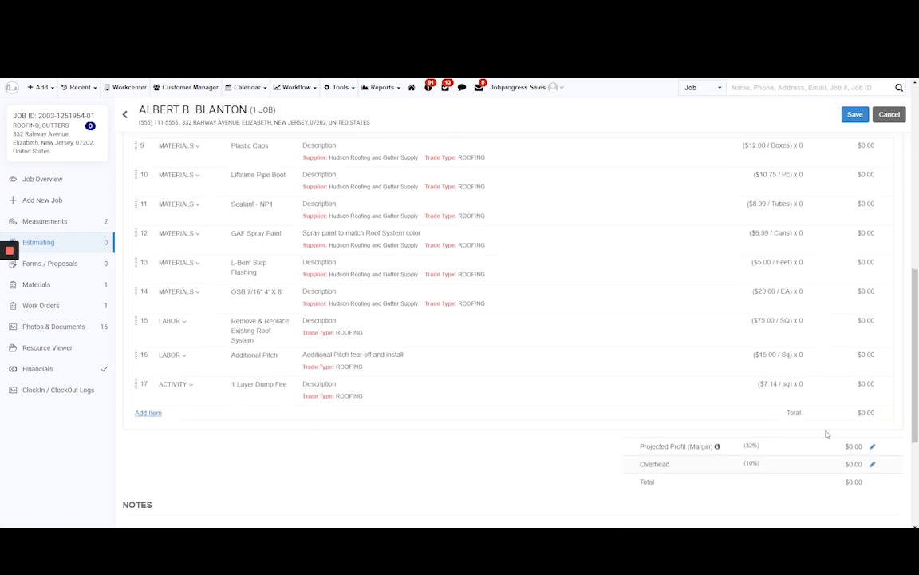
Apply the job's EagleView measurement to the estimate worksheet and review the line item quantities.
scroll(595, 375, up, 10)
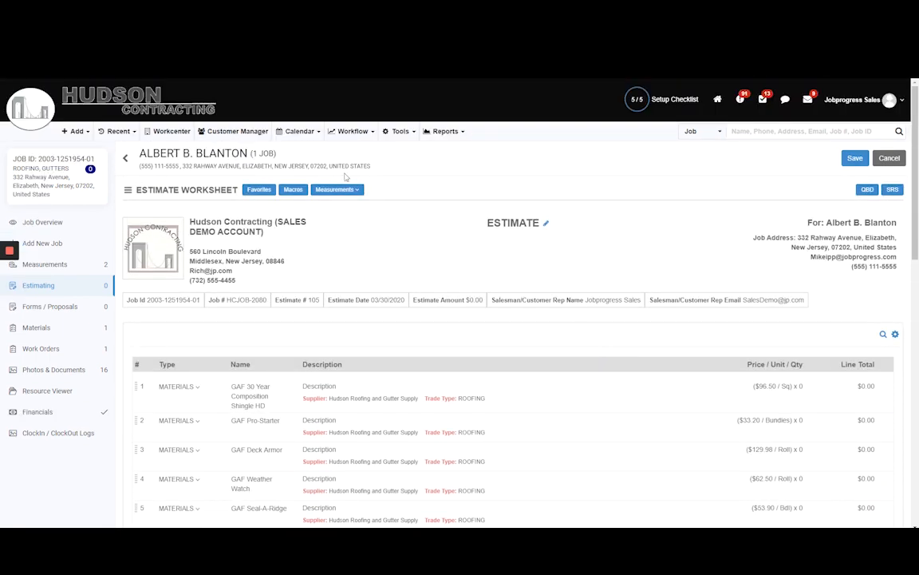
click(337, 190)
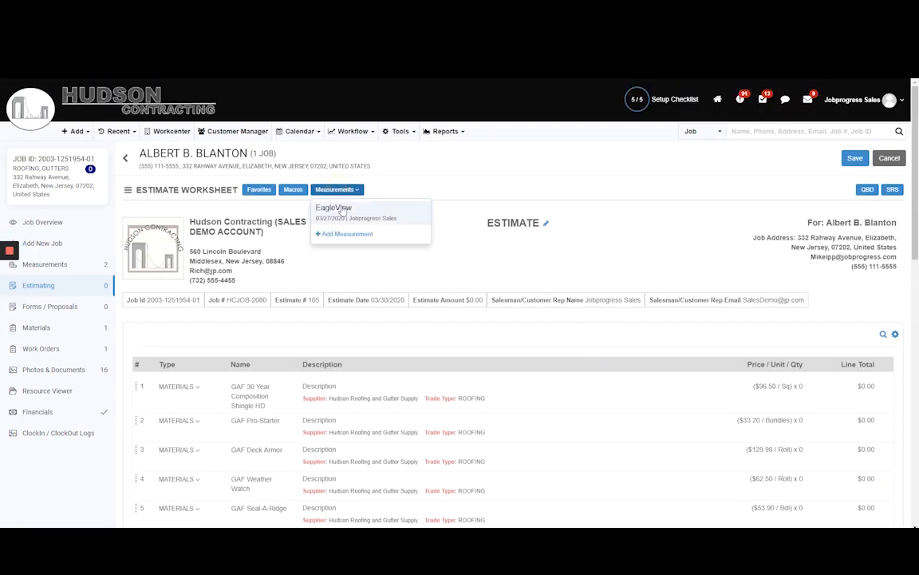
click(334, 208)
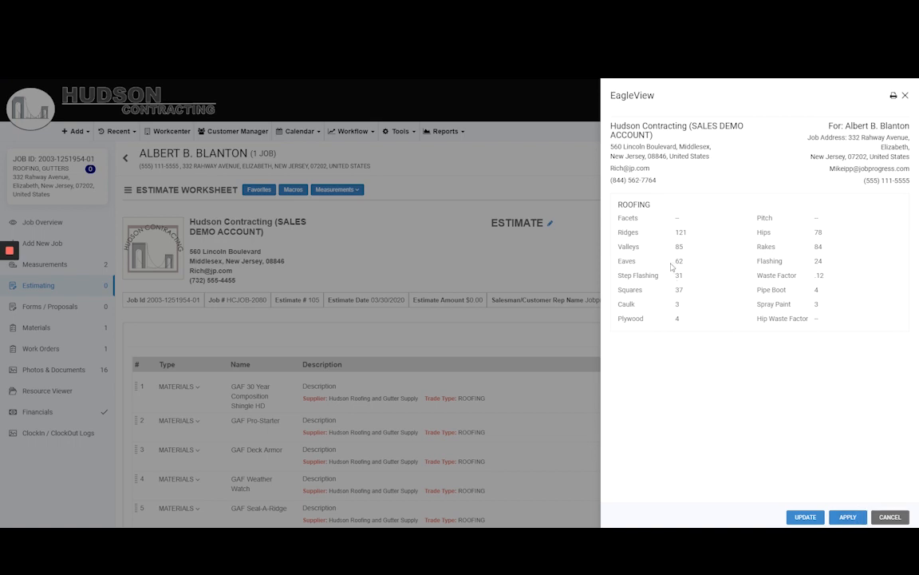
drag(667, 234, 846, 302)
click(845, 302)
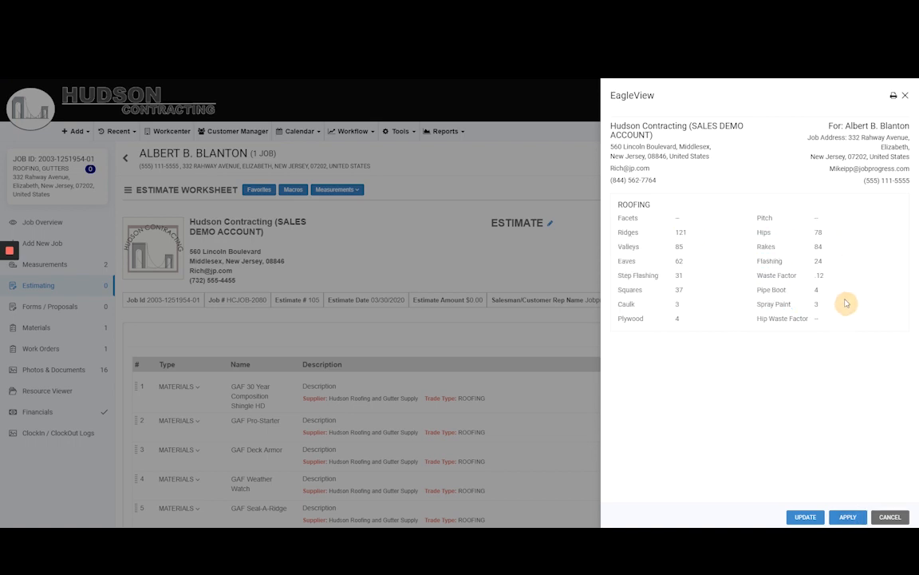
click(848, 517)
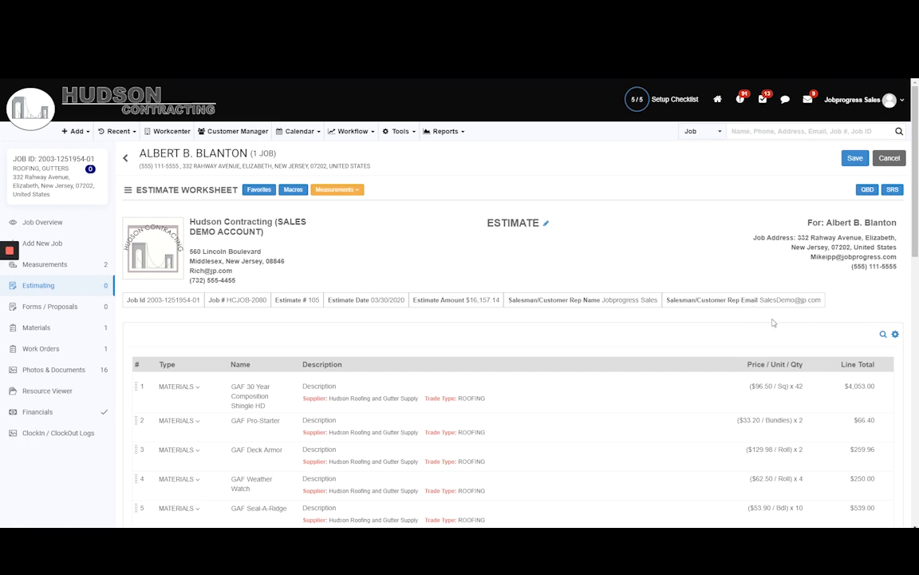
scroll(772, 322, down, 2)
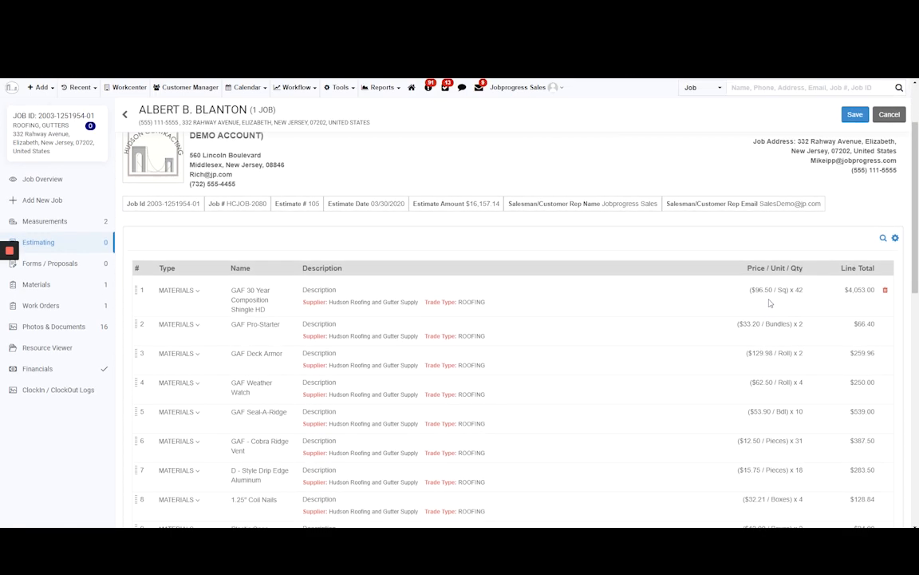
scroll(770, 303, down, 7)
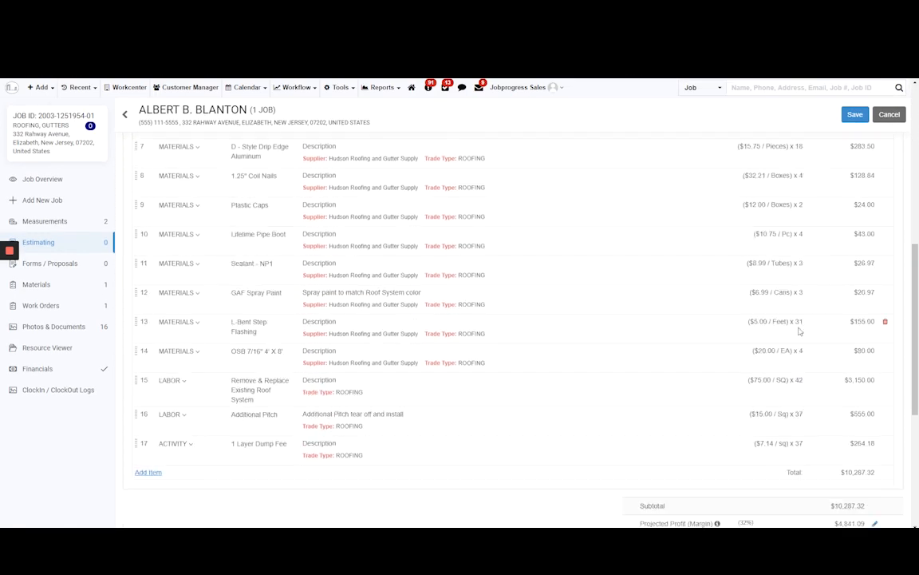
Set the estimate worksheet to description only with pricing hidden, and check the total below the line items.
scroll(738, 413, down, 3)
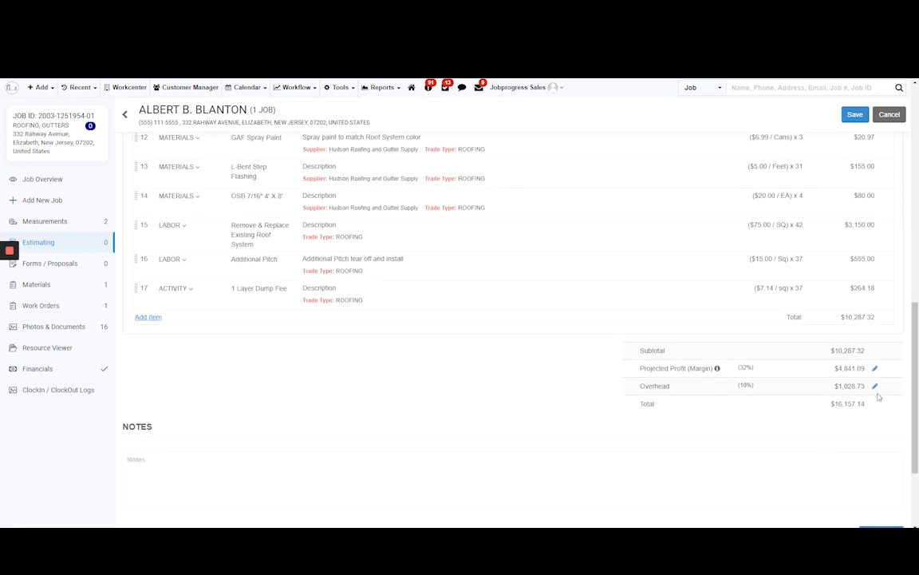
scroll(878, 390, up, 10)
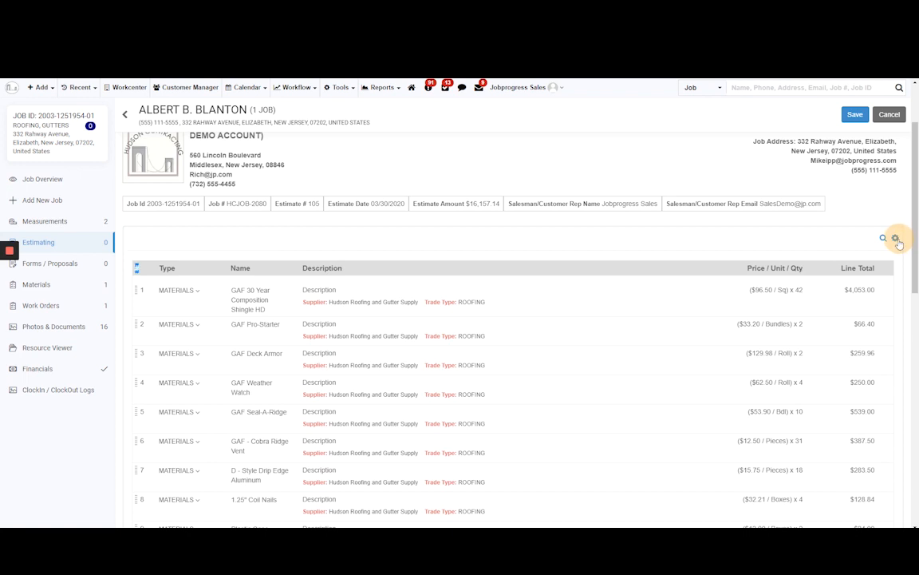
click(895, 238)
click(888, 299)
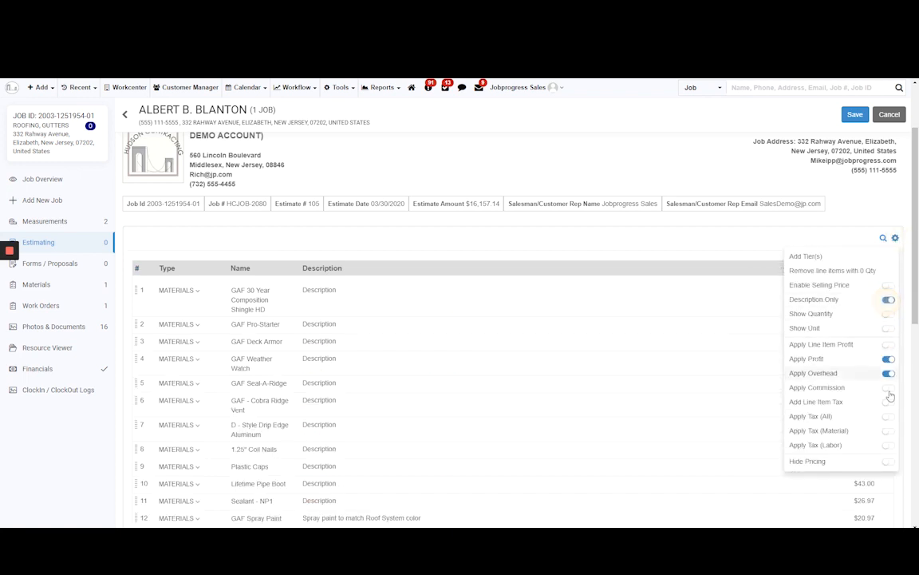
click(887, 462)
click(828, 219)
scroll(840, 404, down, 3)
scroll(839, 405, down, 2)
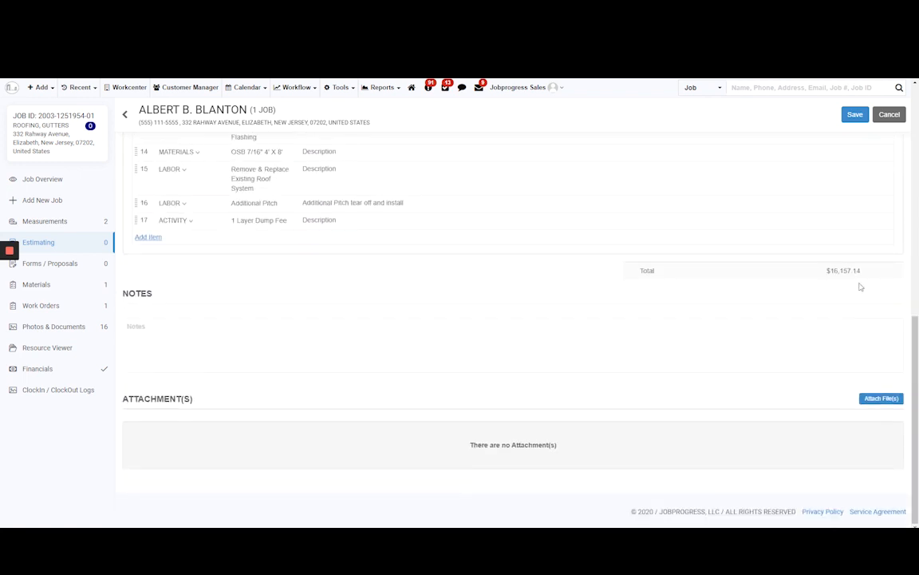
Save the estimate worksheet under the name "test".
click(854, 114)
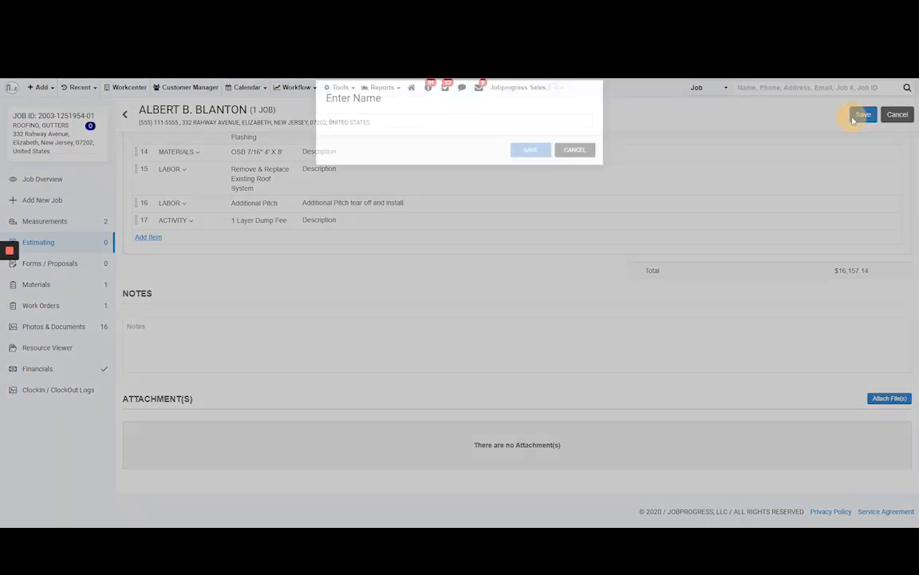
text(test)
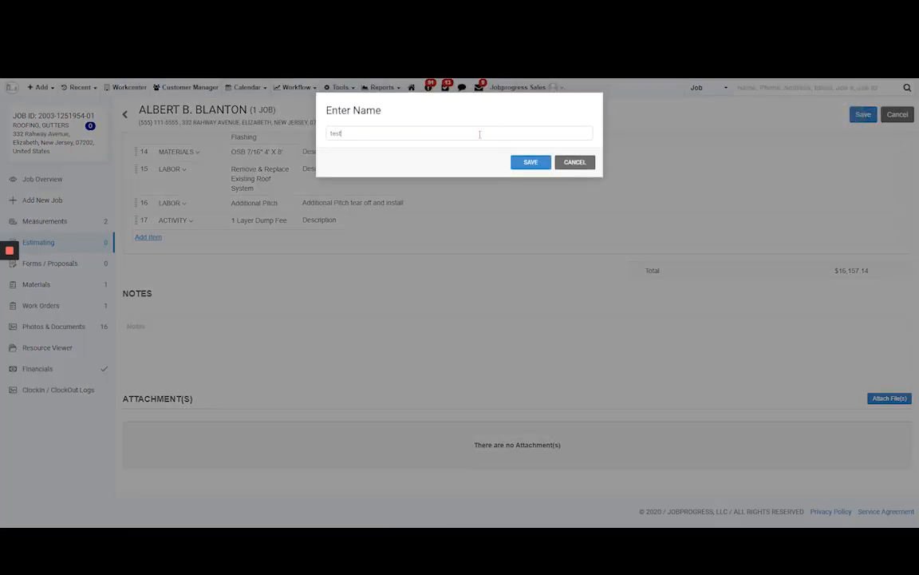
click(529, 161)
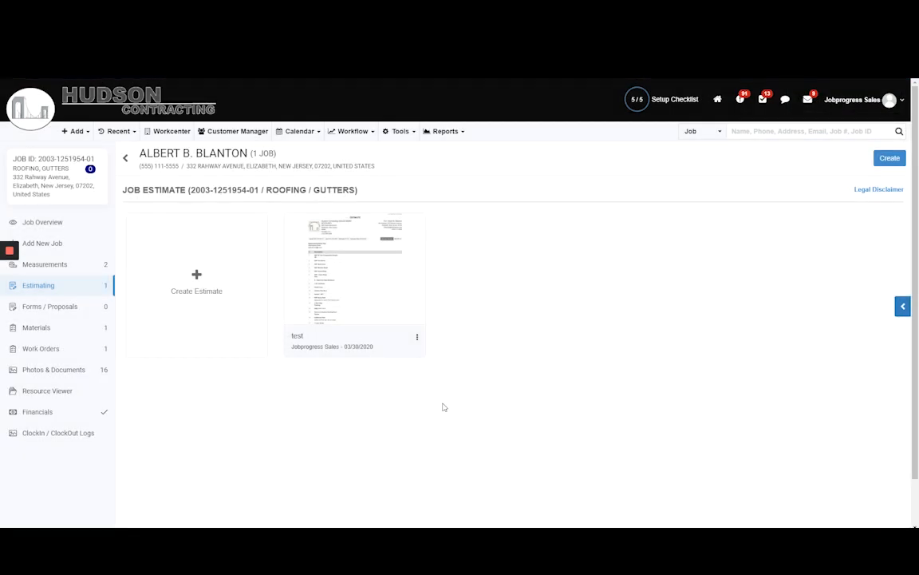
Share the "test" estimate on the Customer Web Page and review its available actions.
click(416, 337)
click(328, 415)
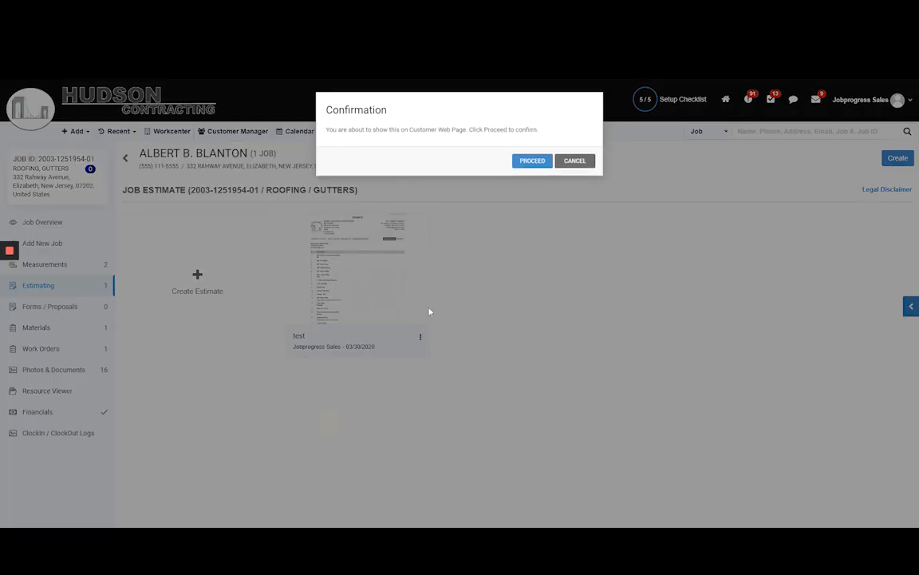
click(533, 160)
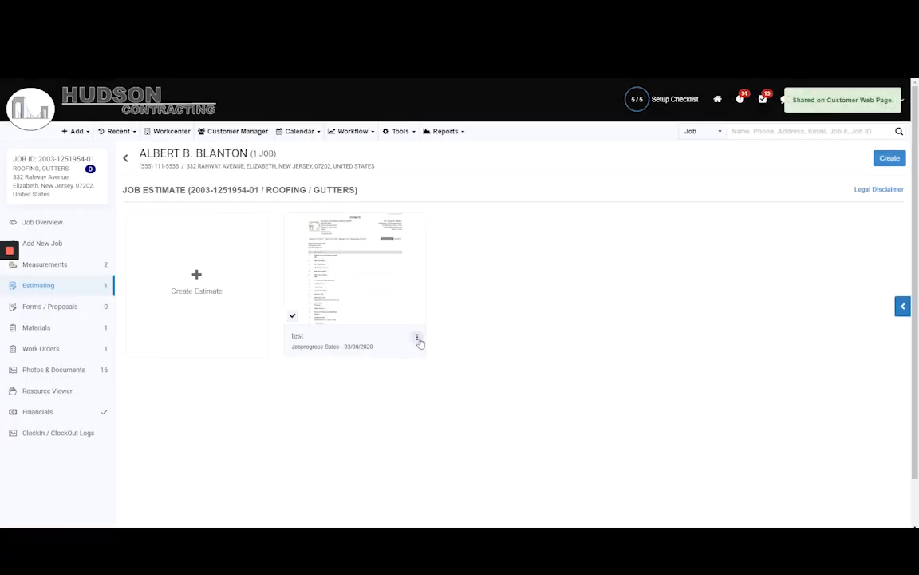
click(417, 338)
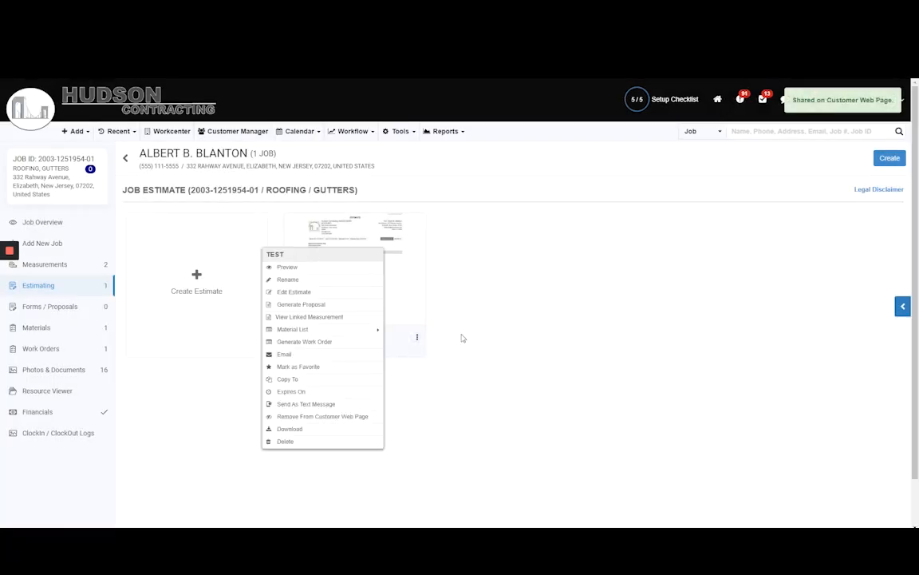
click(418, 336)
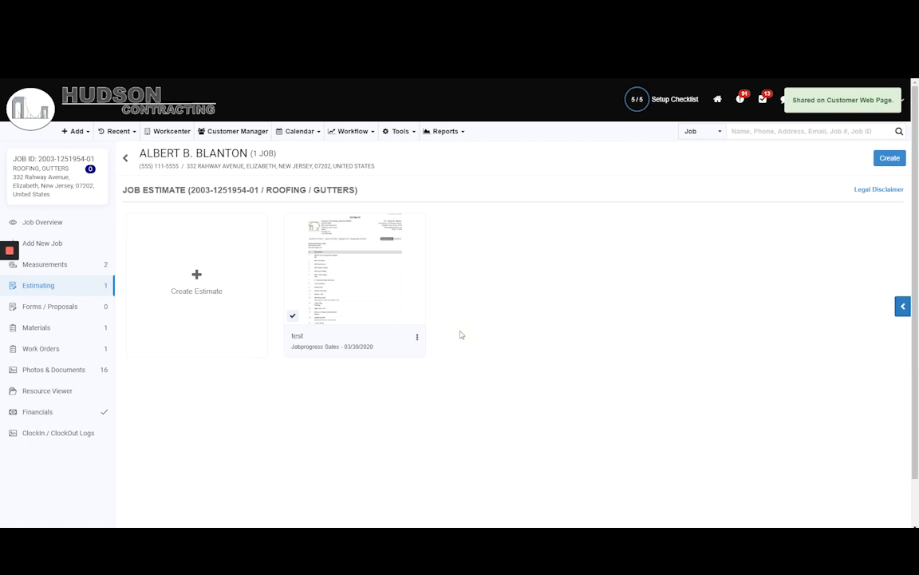
Start a new form/proposal for the job using merged templates.
click(44, 307)
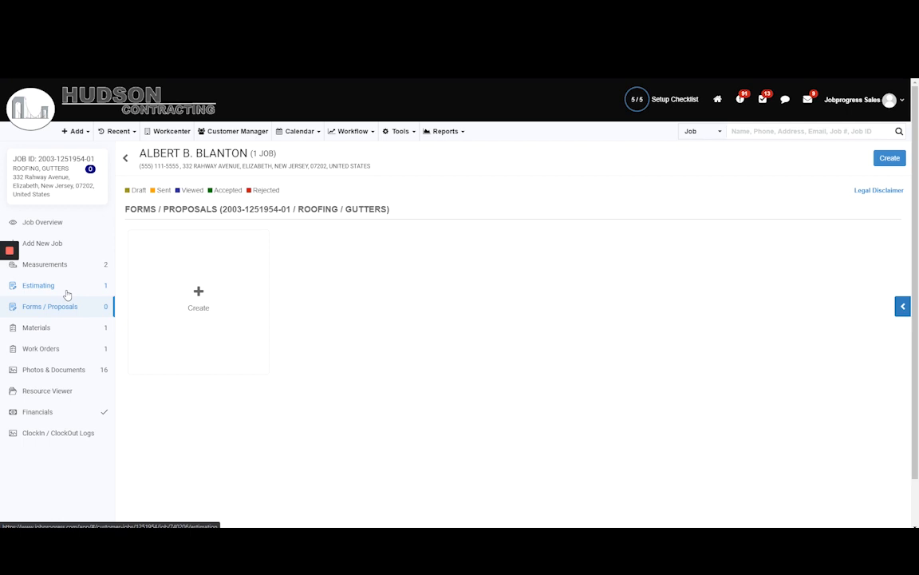
click(203, 323)
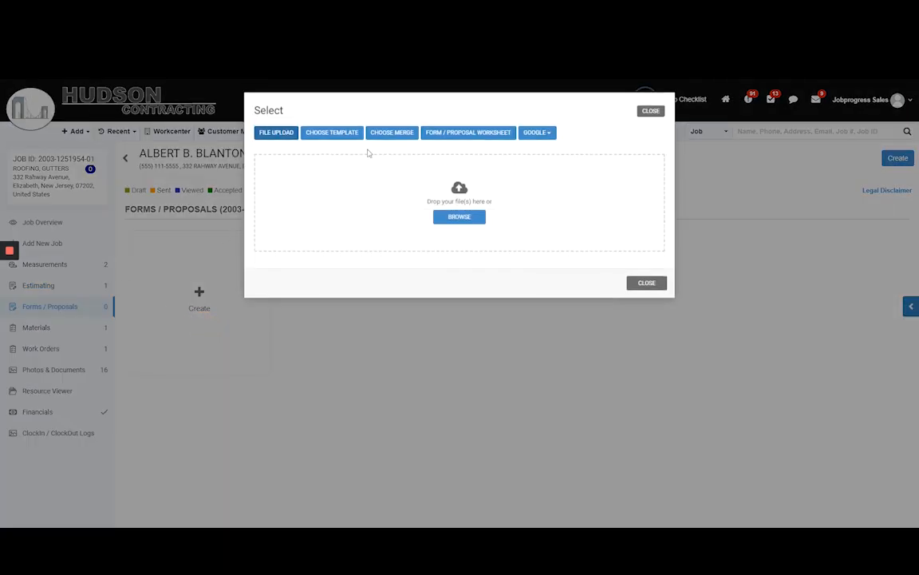
click(396, 134)
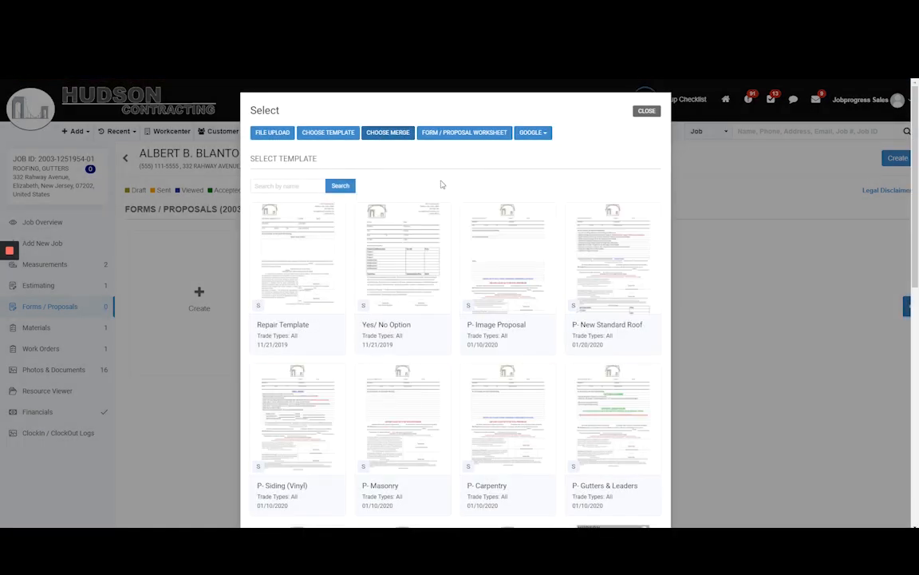
Examine the available single proposal templates and template groups.
scroll(476, 225, down, 5)
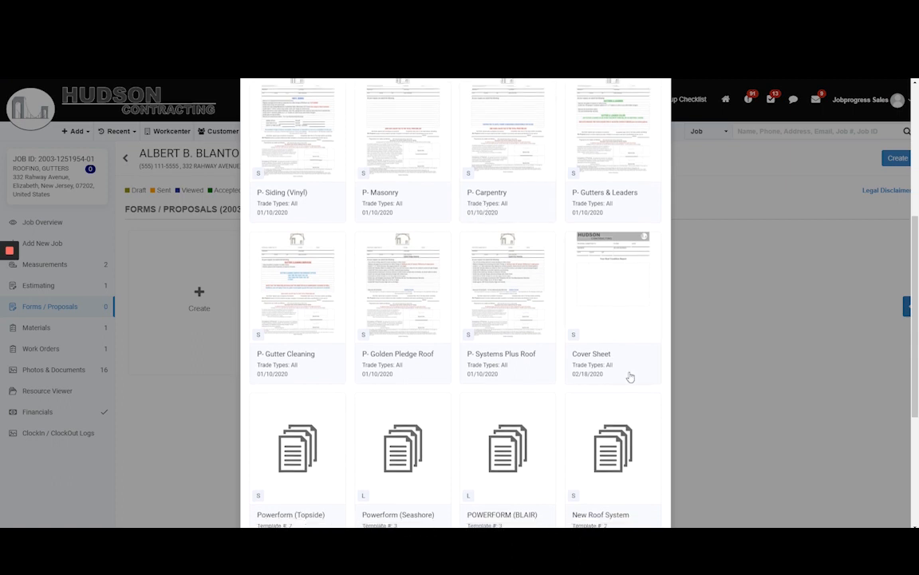
scroll(629, 376, down, 1)
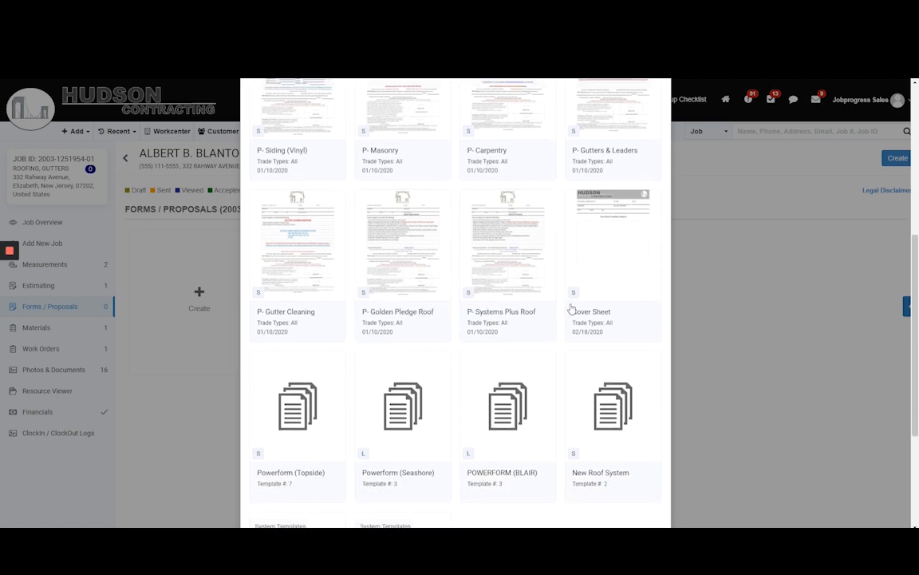
scroll(578, 302, down, 2)
scroll(455, 250, up, 2)
scroll(428, 232, up, 2)
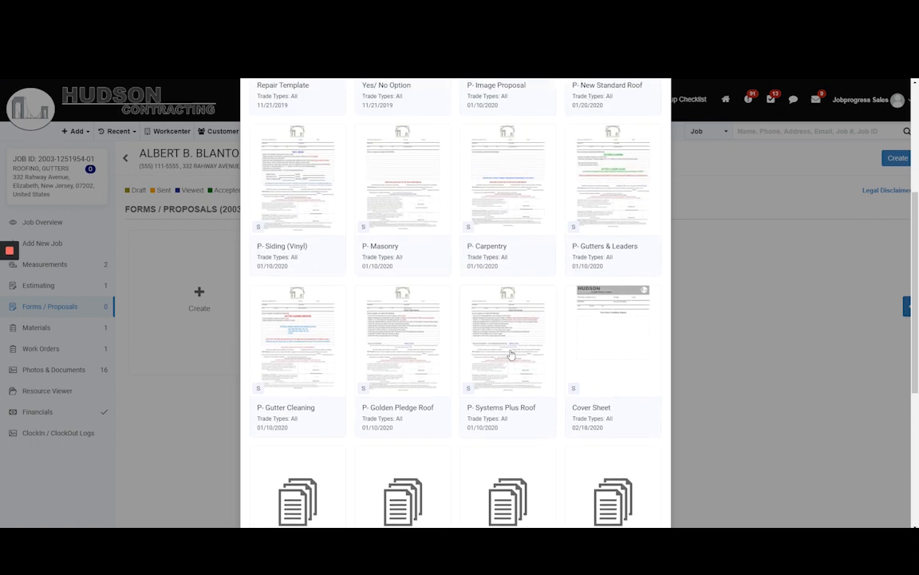
scroll(433, 356, up, 1)
scroll(407, 315, up, 2)
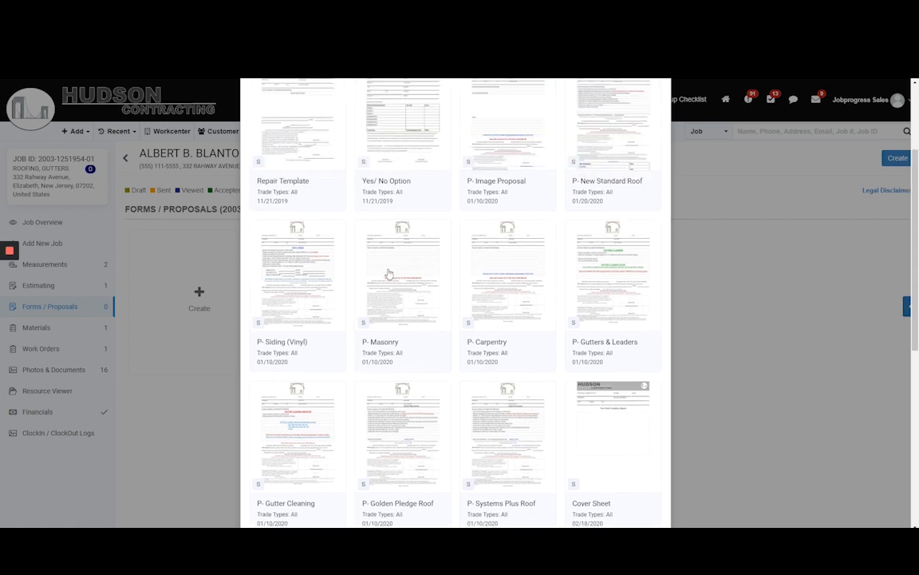
scroll(349, 283, down, 1)
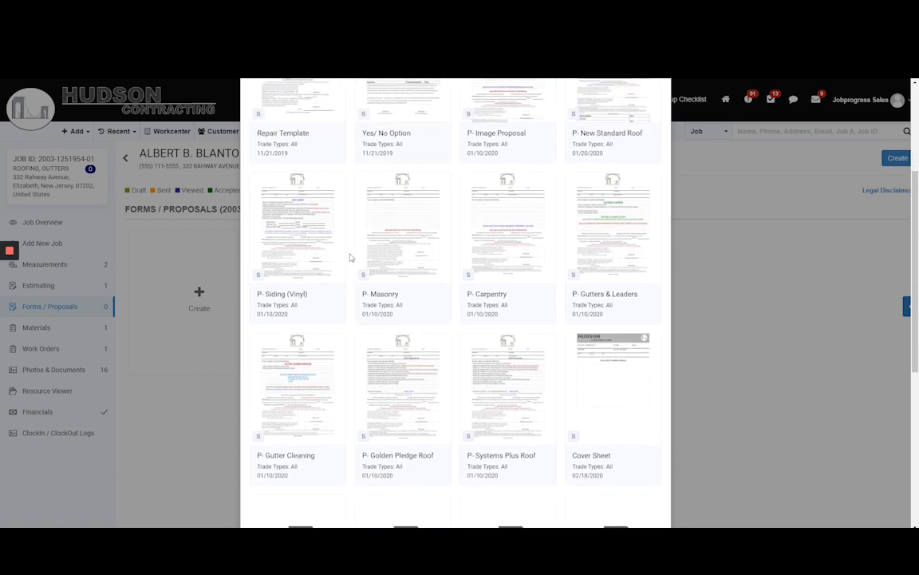
scroll(560, 318, down, 3)
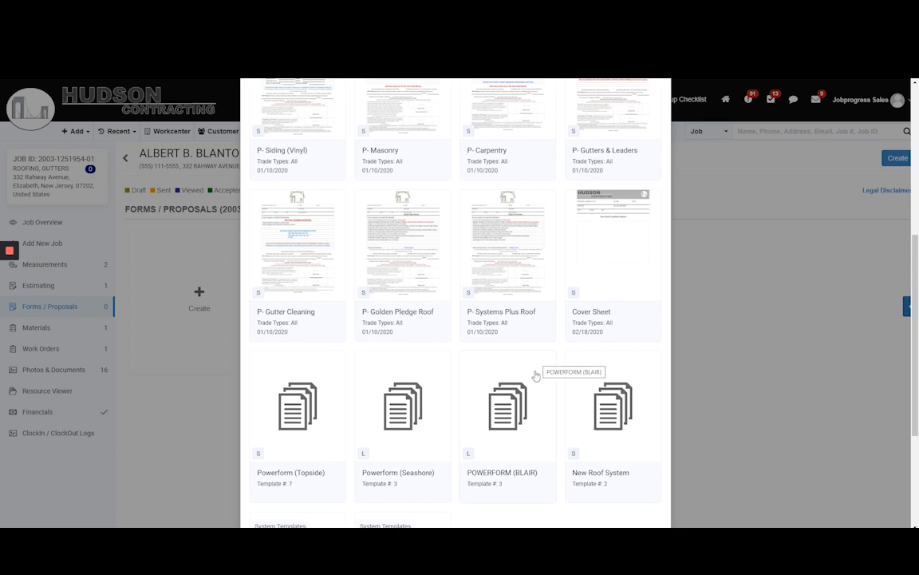
scroll(559, 355, down, 1)
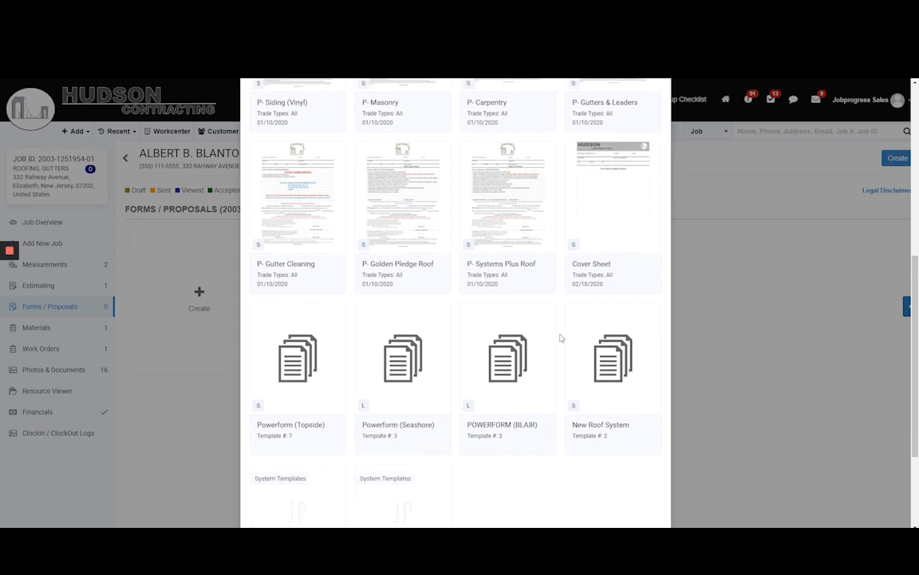
Create the proposal from the New Roof System template group.
click(620, 366)
scroll(626, 383, down, 3)
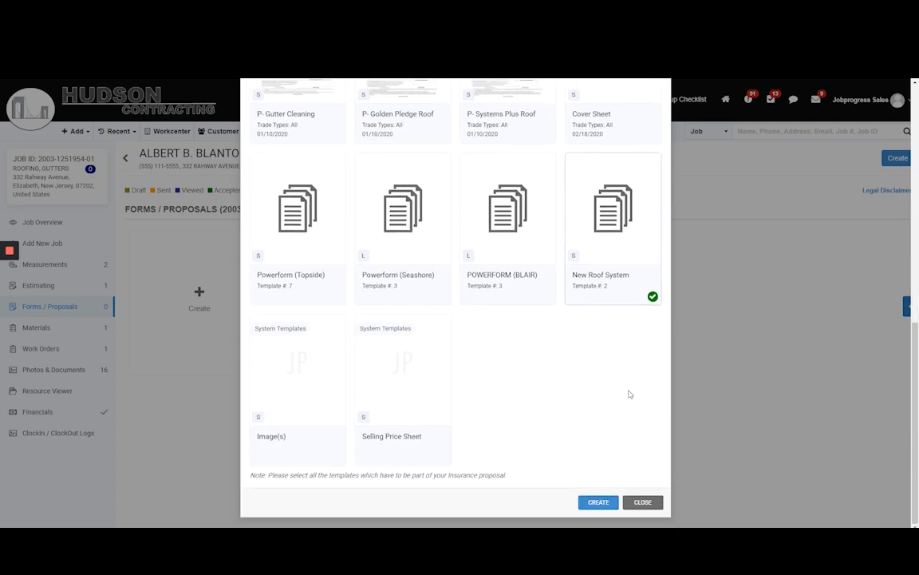
click(597, 500)
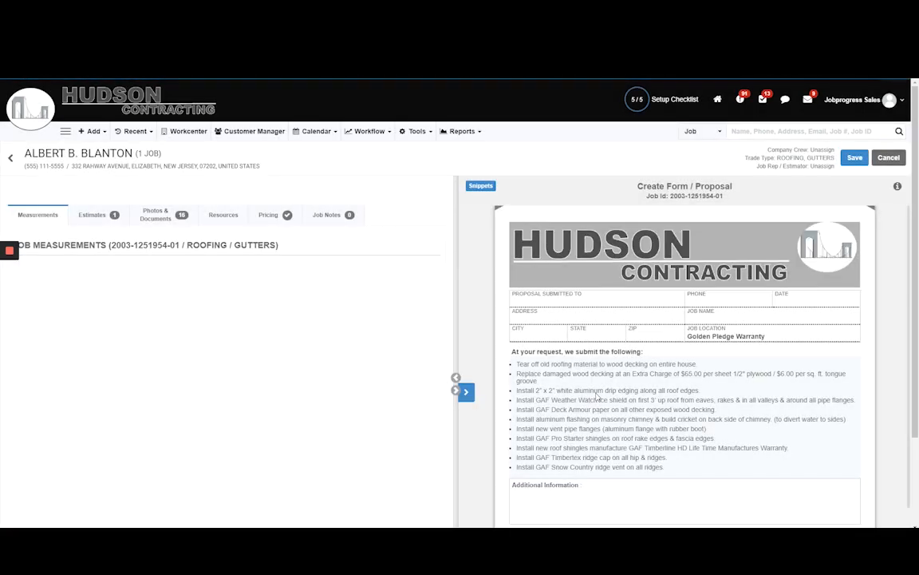
Collapse the job reference pane and enter "This is a test" as the proposal's Additional Information.
click(456, 377)
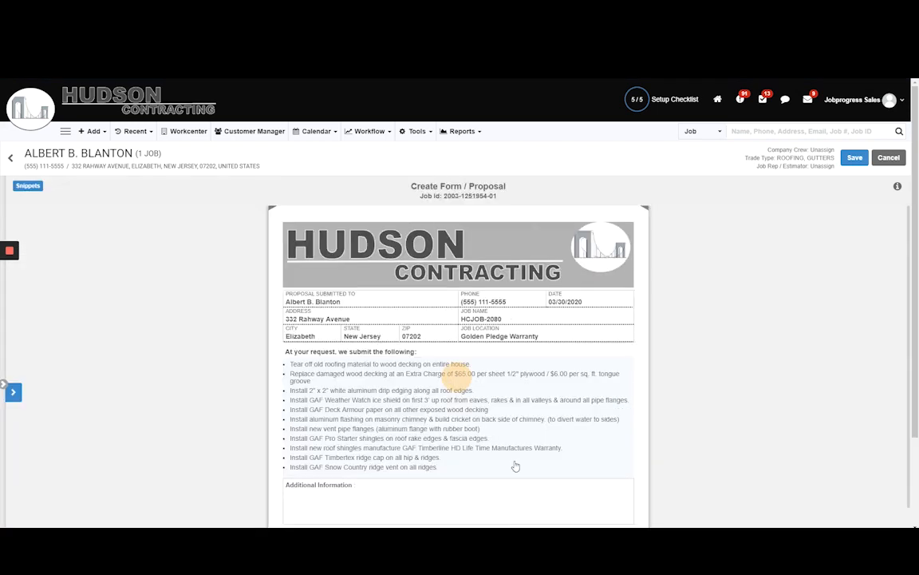
click(471, 480)
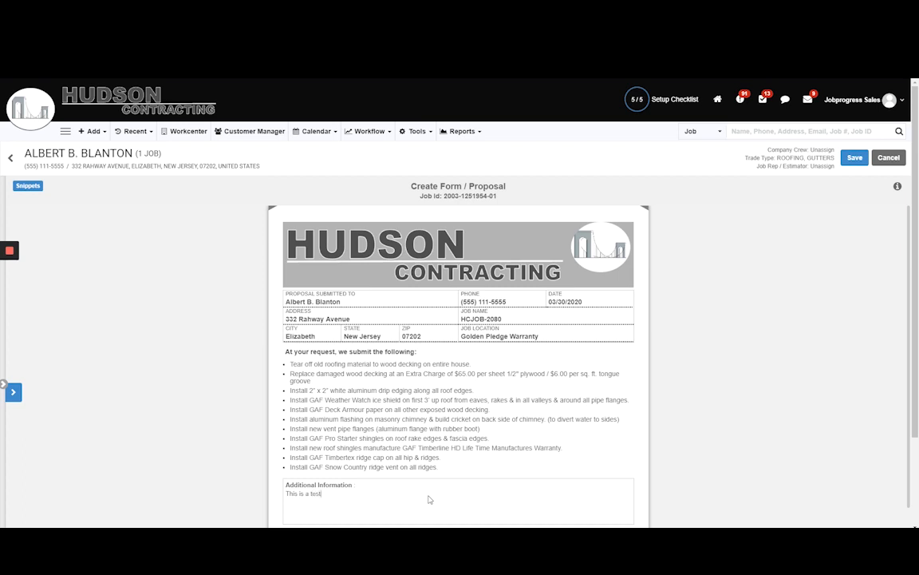
text(This is a test)
key(Return)
key(Return)
key(BackSpace)
key(BackSpace)
Exclude the white aluminum drip edging and chimney flashing from the proposal's scope of work, and include the Velux skylight and gutters replacement.
scroll(908, 289, down, 1)
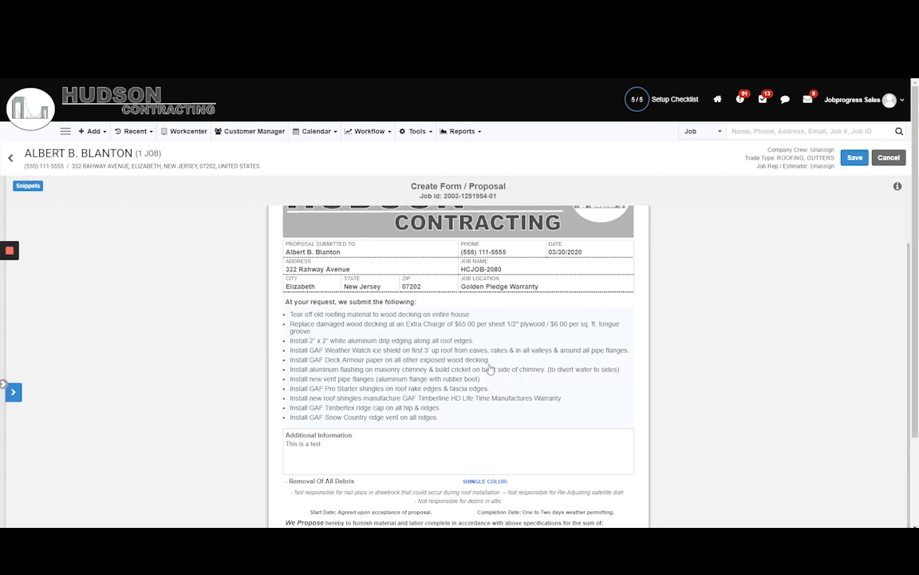
click(405, 316)
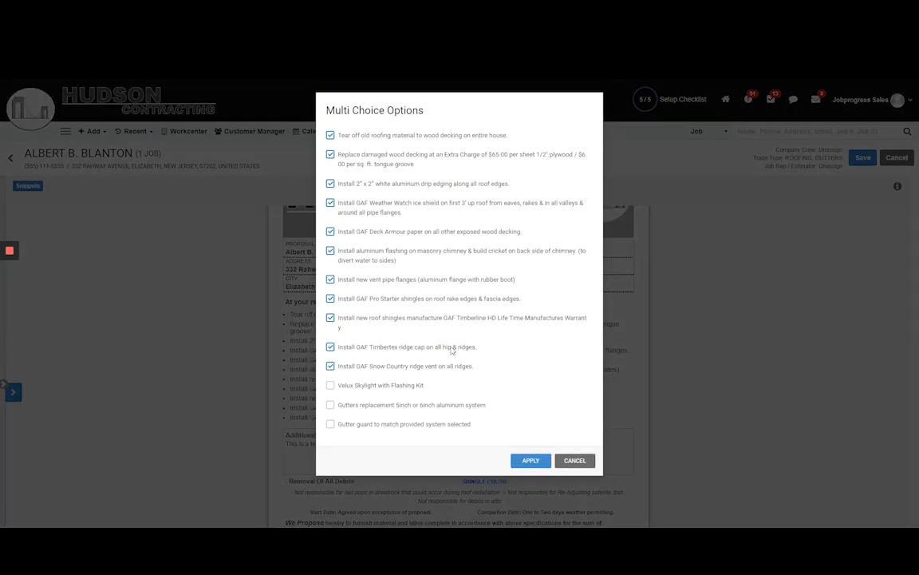
click(330, 183)
click(330, 203)
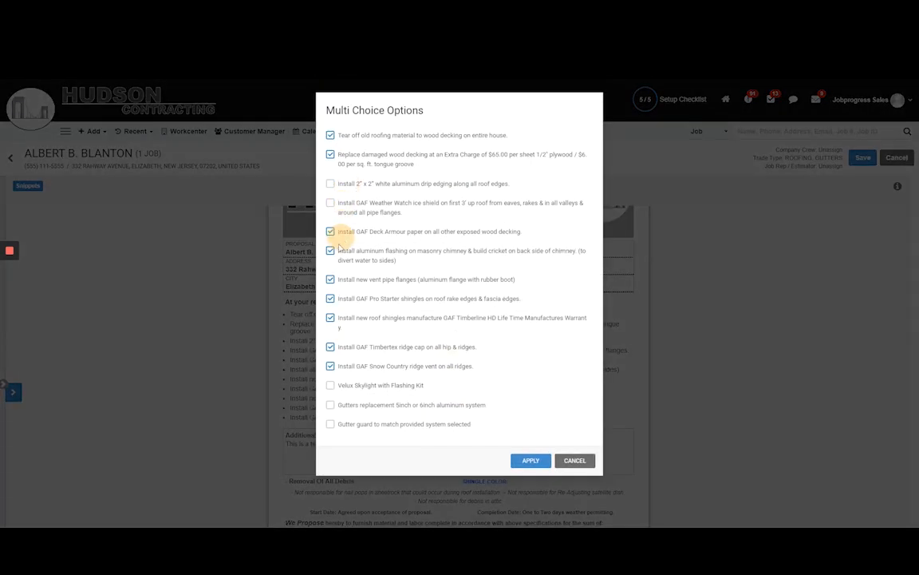
click(330, 250)
click(330, 405)
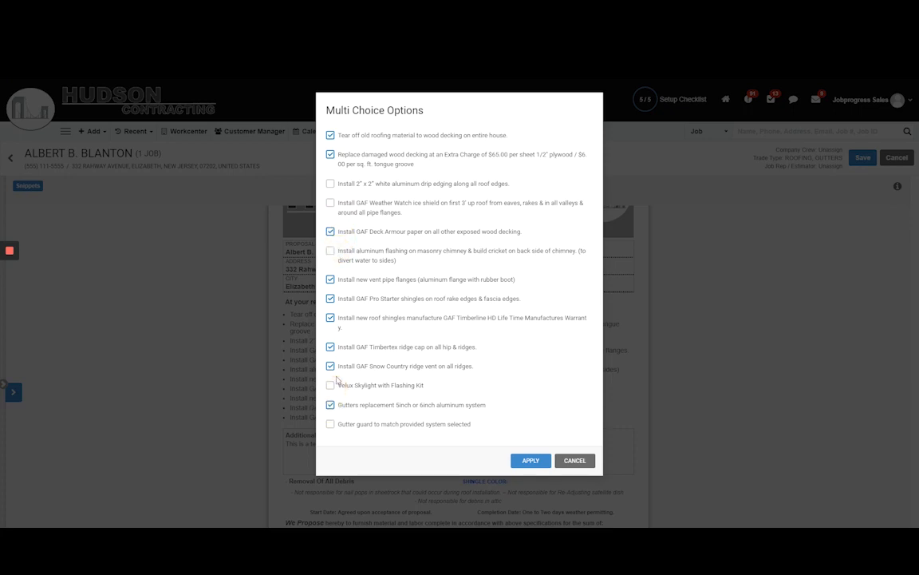
click(330, 386)
click(331, 202)
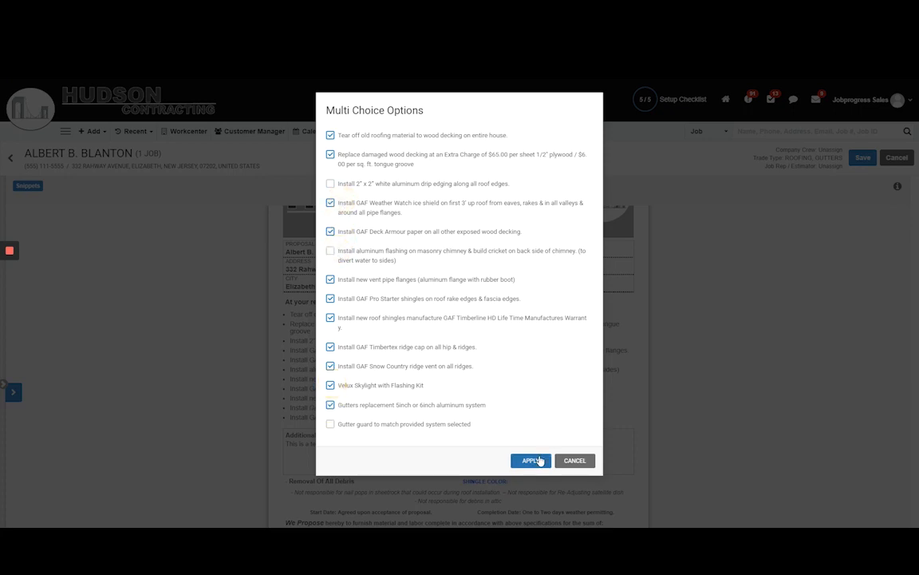
click(532, 461)
scroll(448, 412, down, 3)
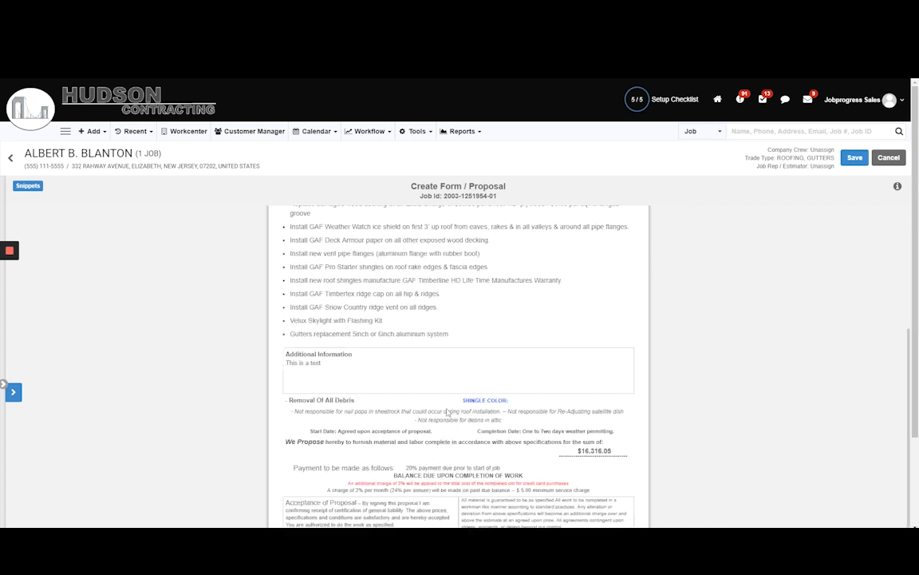
scroll(780, 339, down, 2)
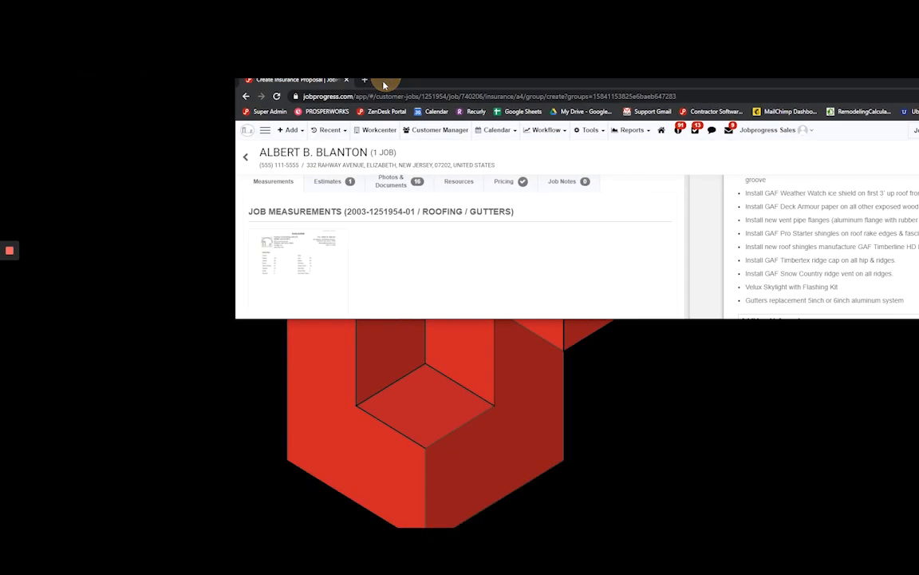
Switch to the proposal's second page and restore the browser window to full size.
scroll(695, 221, up, 5)
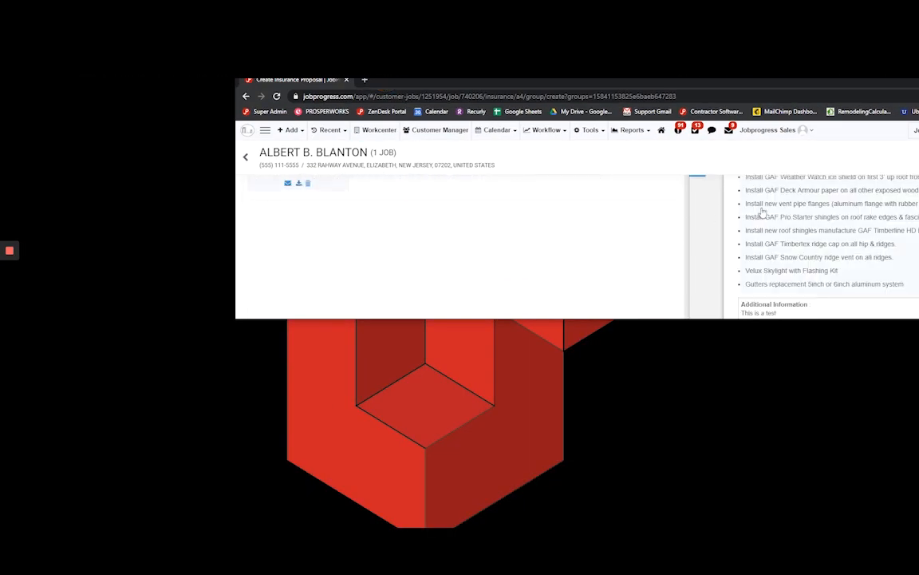
click(763, 134)
right_click(749, 141)
drag(754, 83, 684, 66)
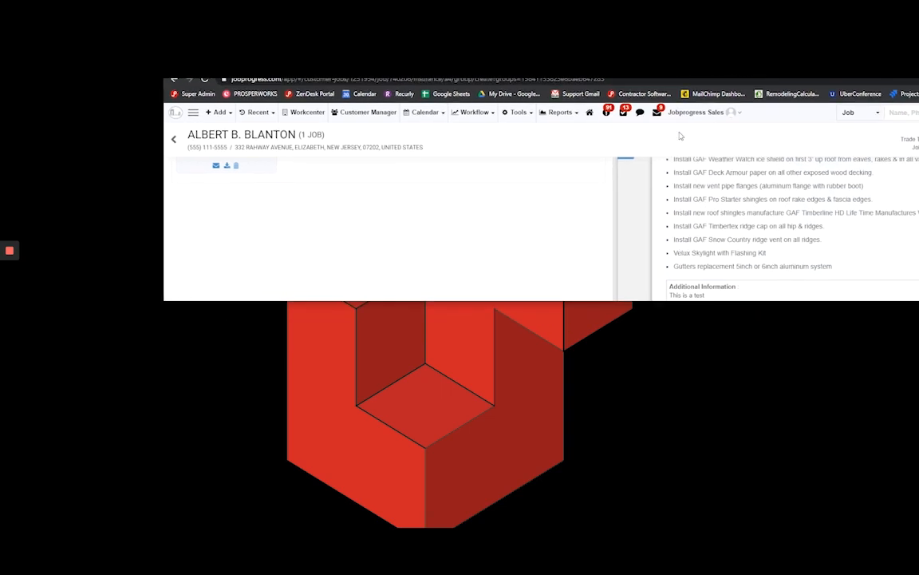
drag(633, 300, 634, 371)
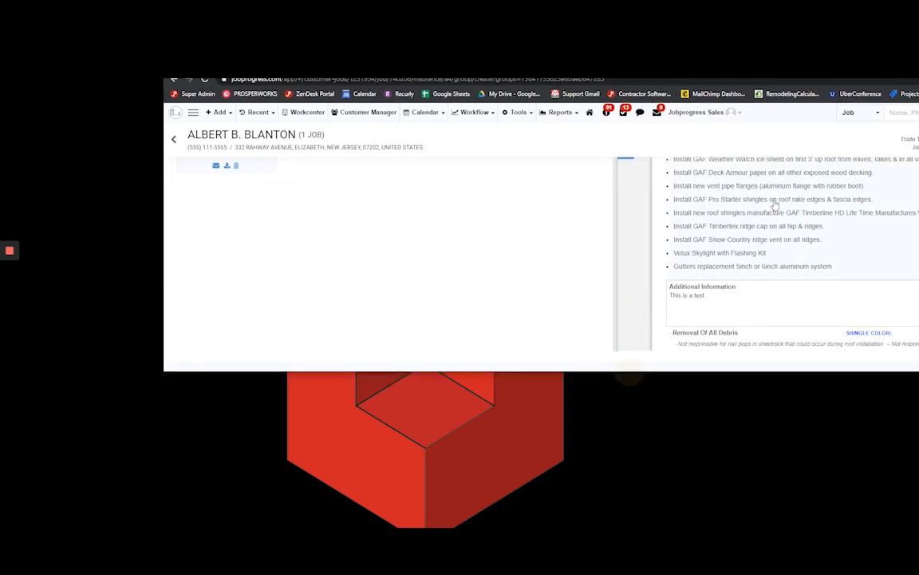
click(636, 222)
click(629, 159)
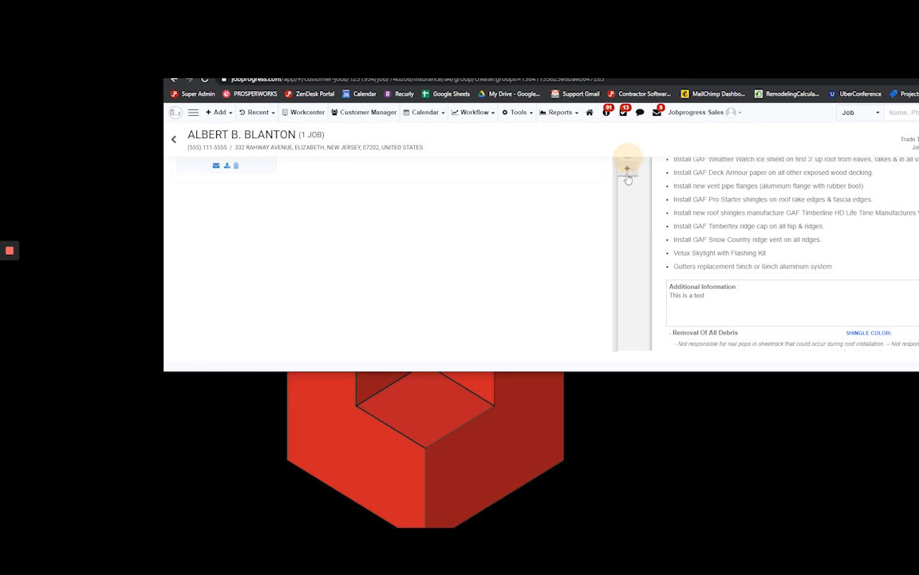
click(629, 158)
double_click(628, 65)
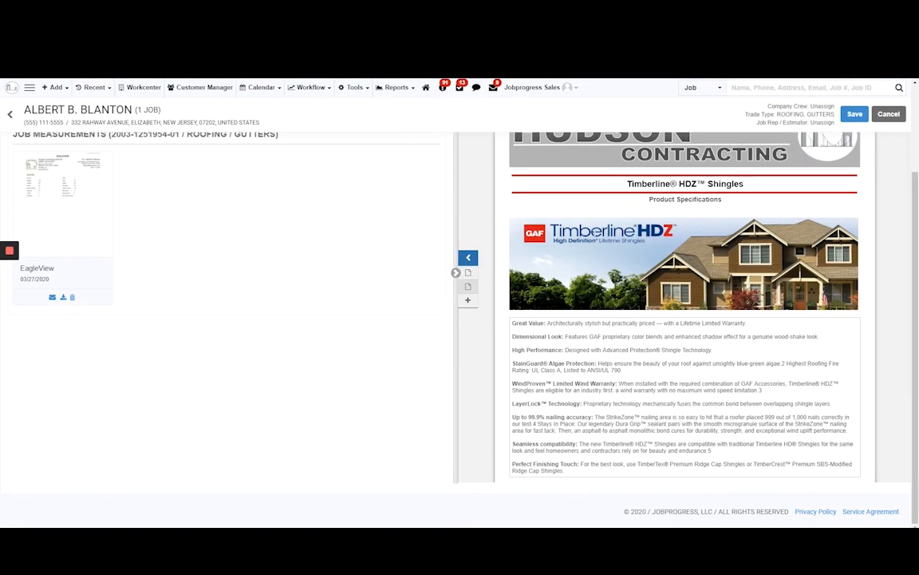
Review the Timberline HDZ Shingles specifications page and briefly play its embedded product video, pausing it after the opening.
scroll(812, 293, down, 3)
scroll(738, 300, up, 2)
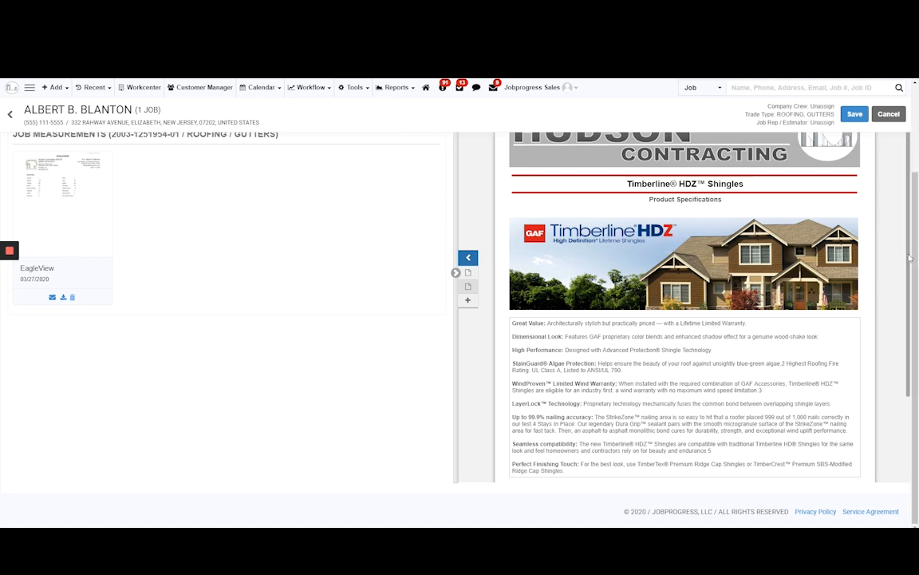
drag(910, 257, 795, 375)
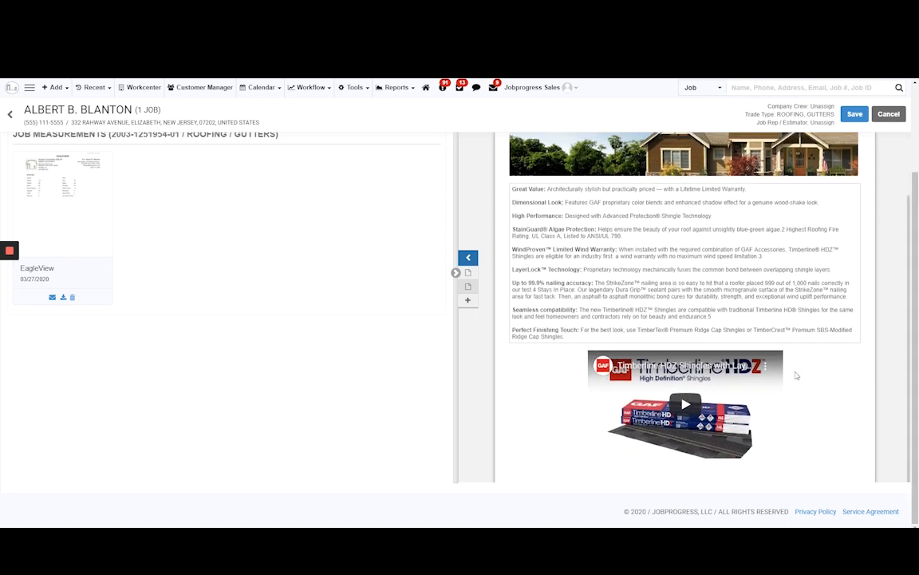
click(770, 403)
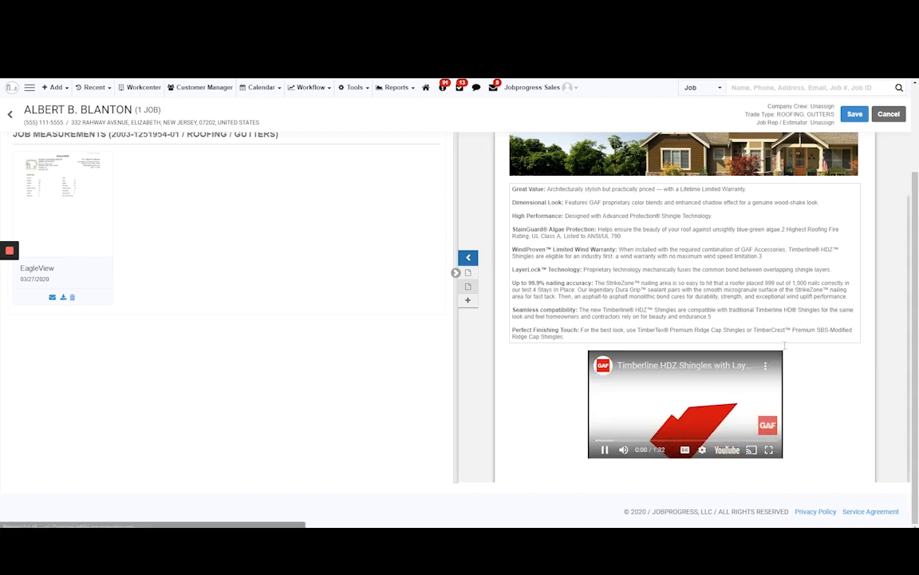
click(608, 454)
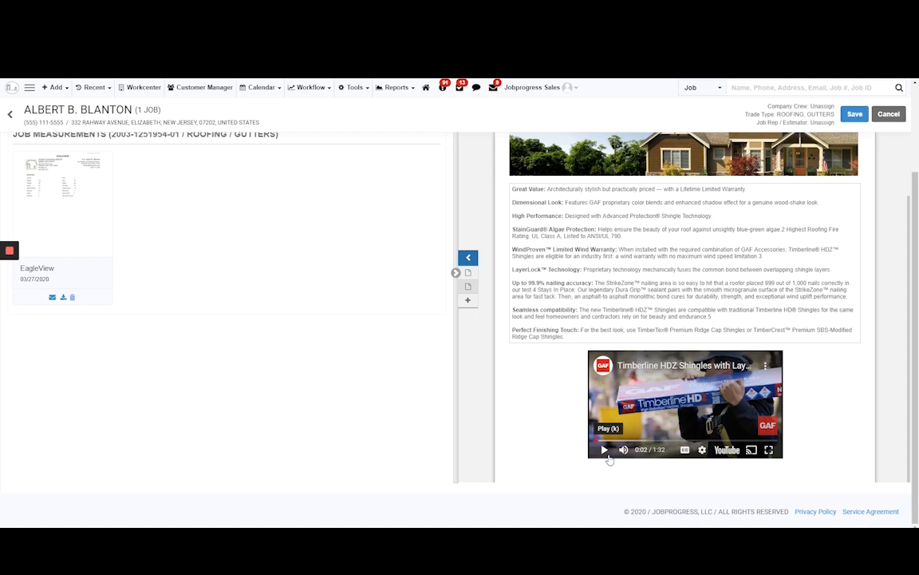
Save the proposal under the name "Proposal 1".
scroll(609, 447, up, 3)
click(861, 164)
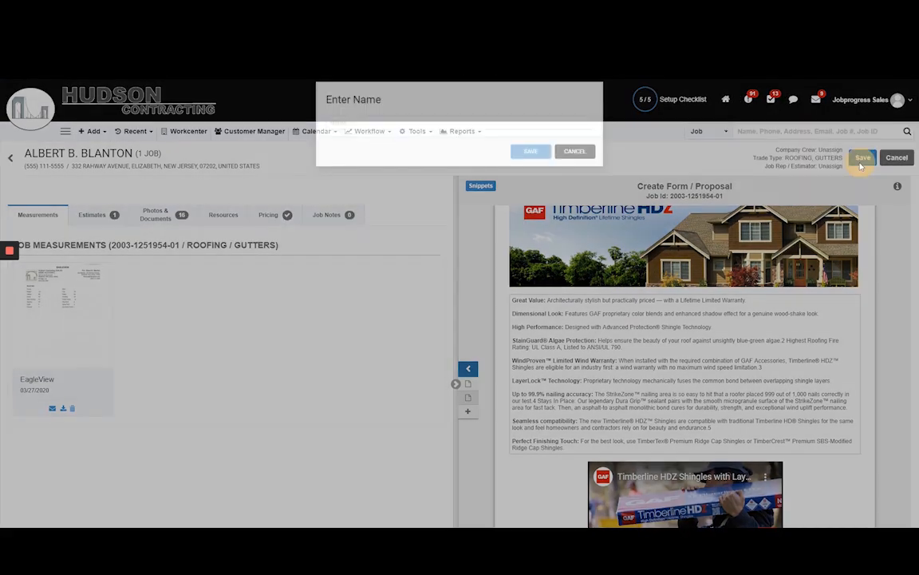
click(458, 129)
text(Proposal 1)
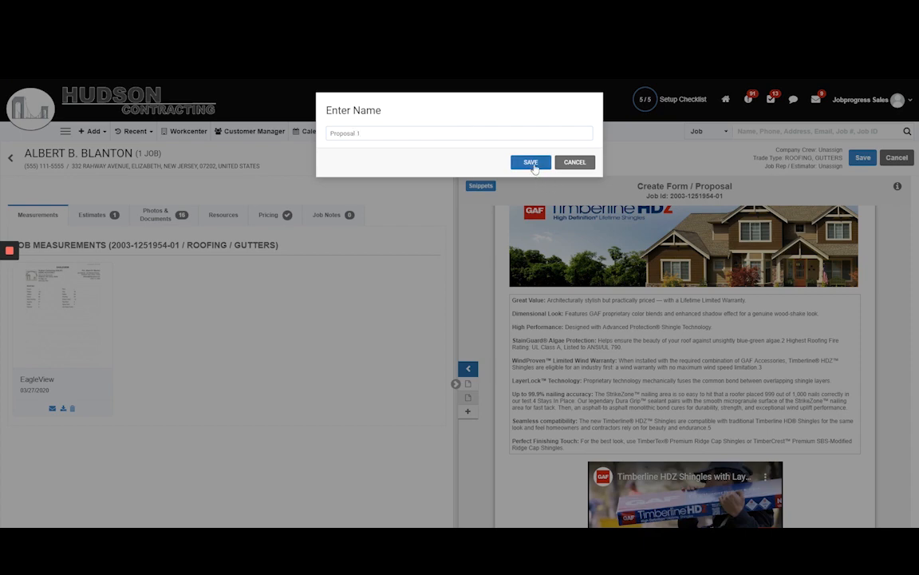
click(531, 162)
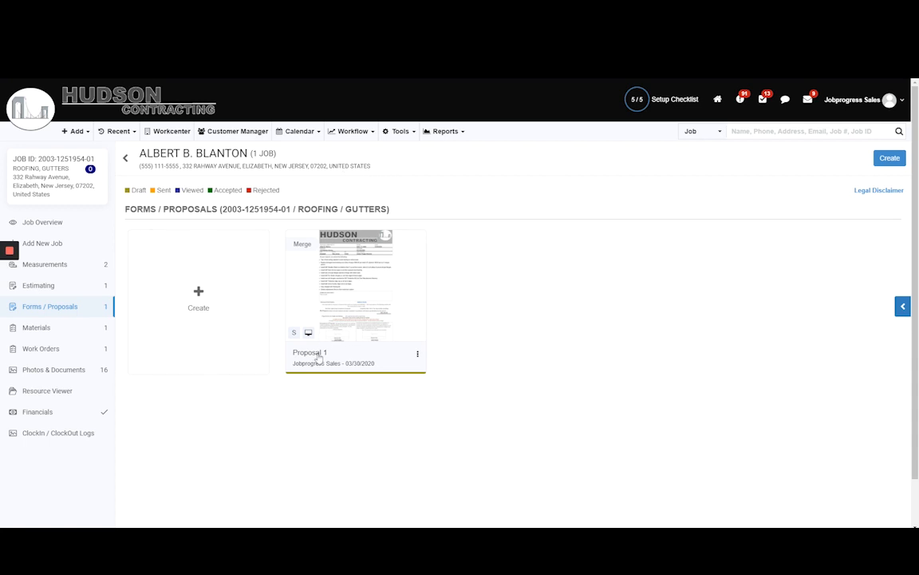
drag(118, 173, 279, 199)
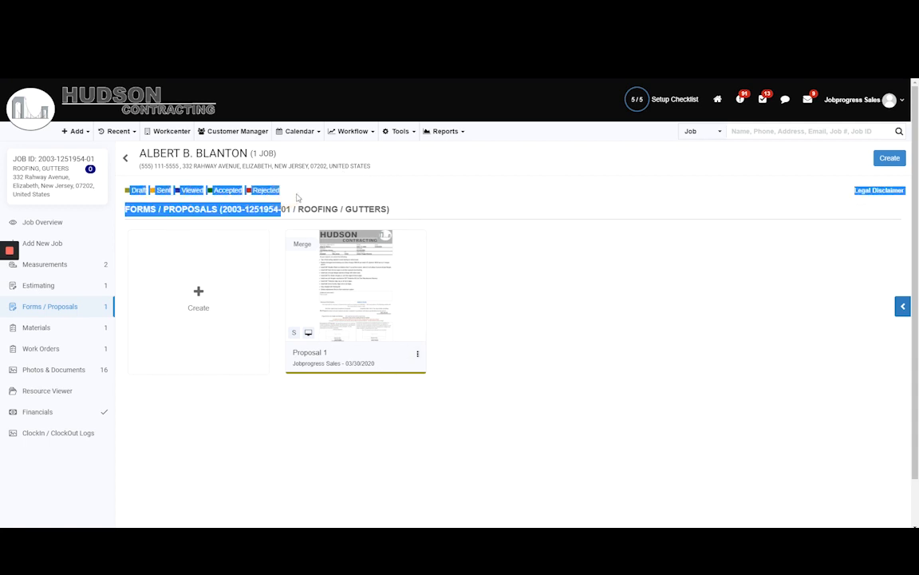
click(275, 190)
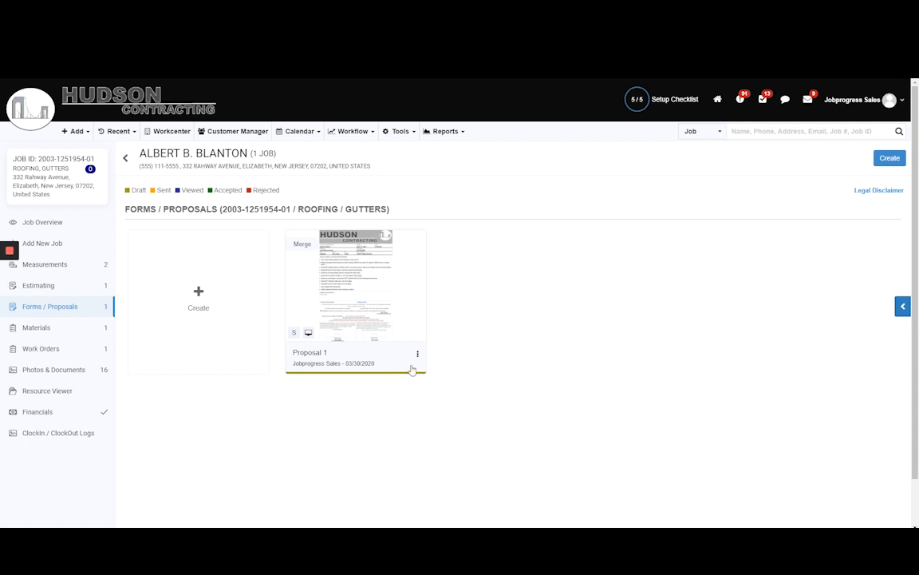
Start an email for Proposal 1 and apply the Hudson Contracting template with the subject "Hudson Contracting Proposal".
click(417, 353)
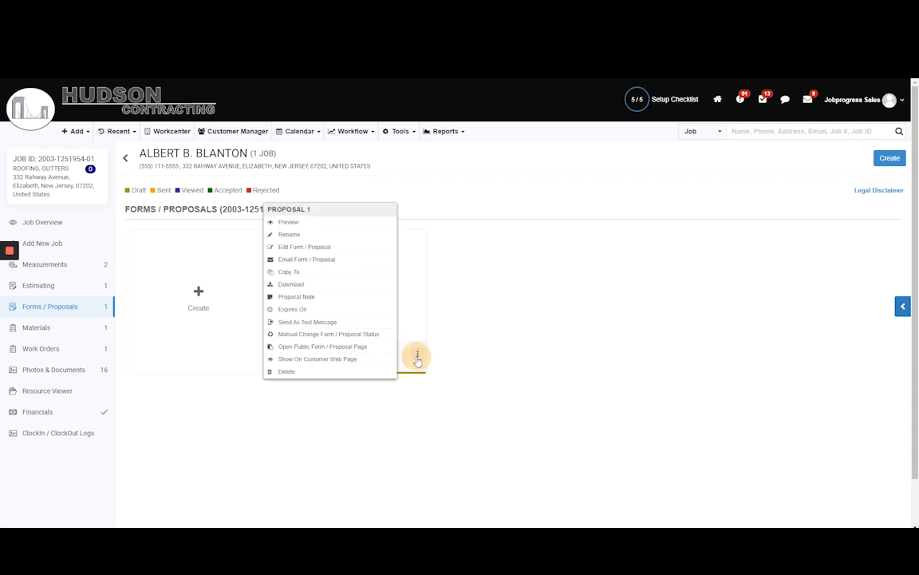
click(306, 260)
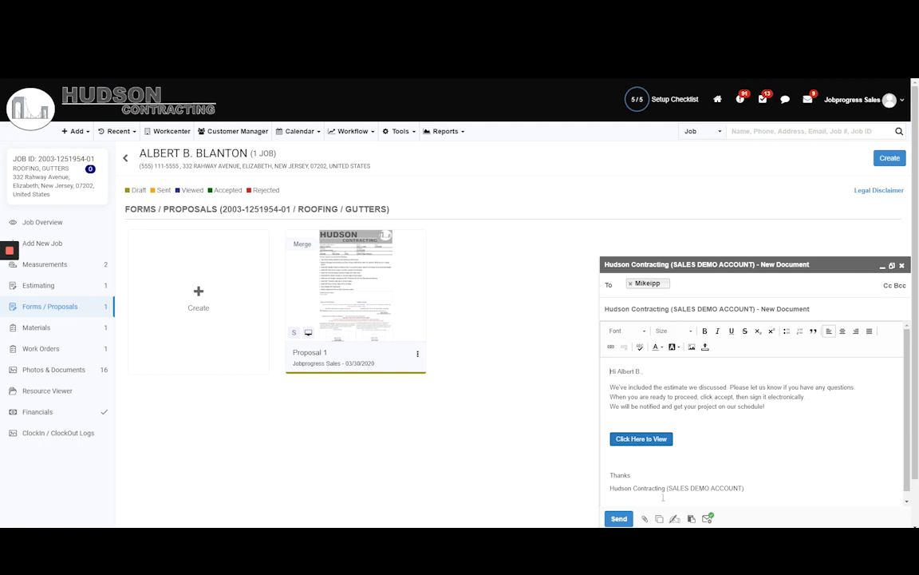
click(659, 518)
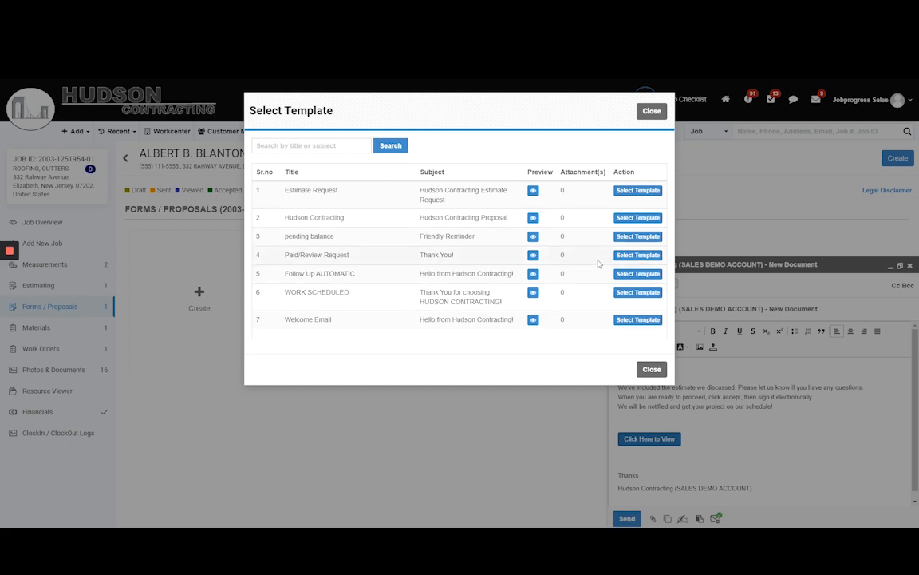
click(638, 217)
Review the email's greeting, message text and proposal view link, and send it to the customer.
click(618, 369)
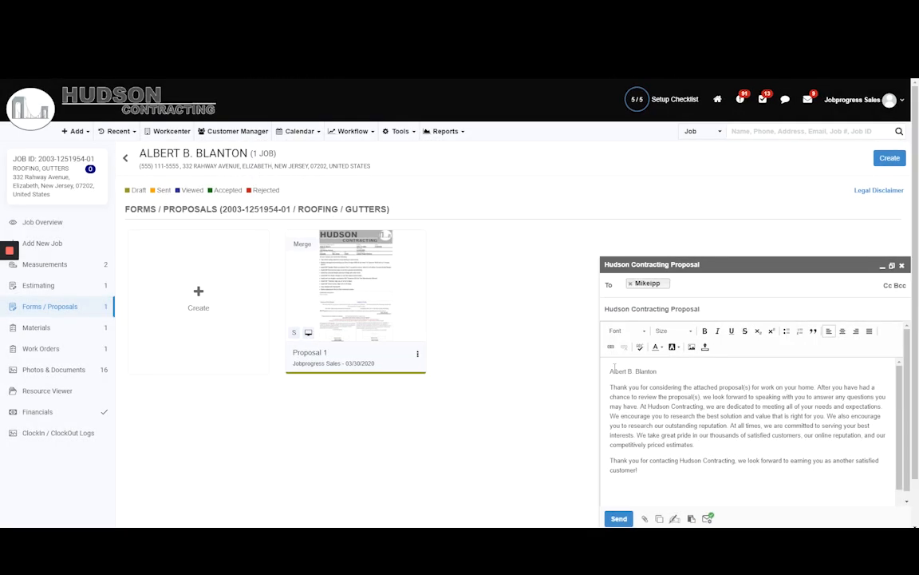
drag(657, 371, 558, 331)
scroll(689, 484, down, 1)
click(658, 484)
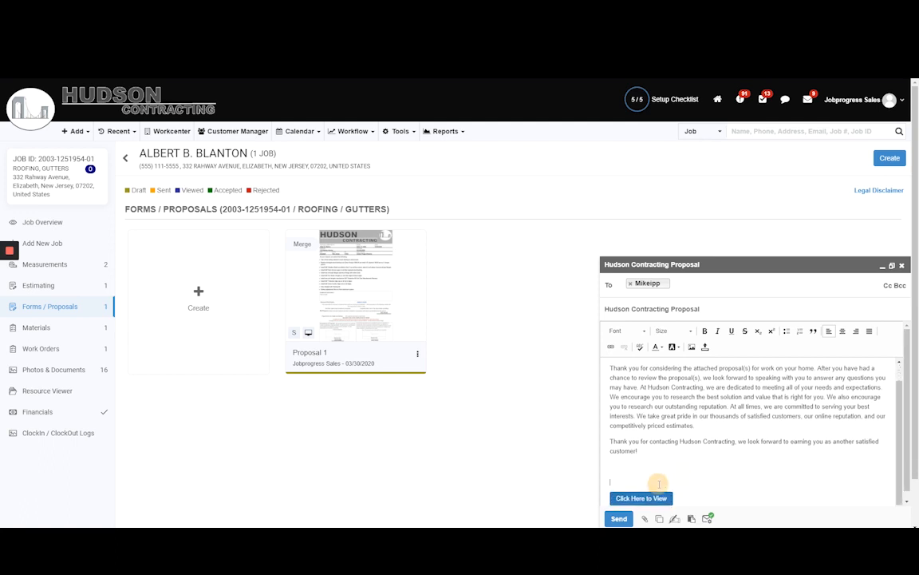
scroll(659, 484, up, 1)
click(618, 519)
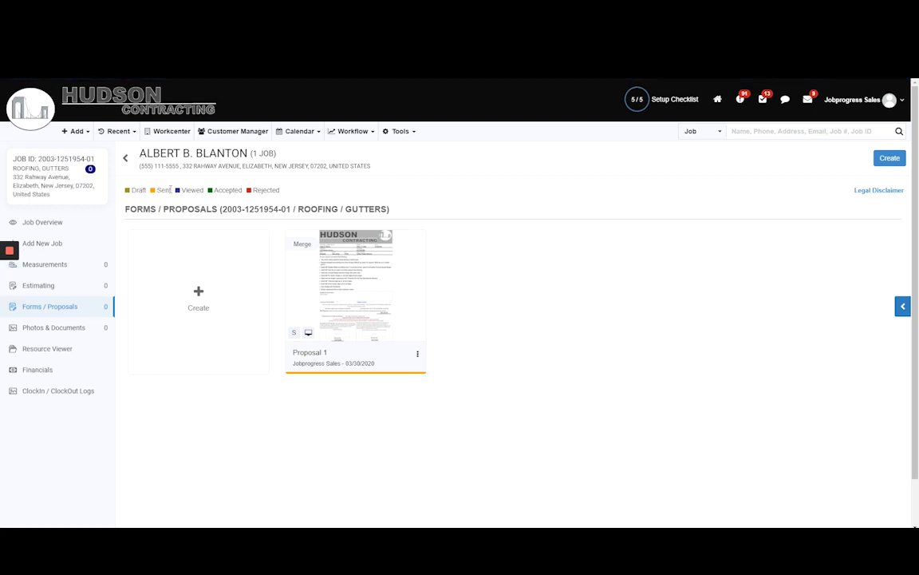
Check the customer's email history from the job overview for the sent proposal email.
click(79, 223)
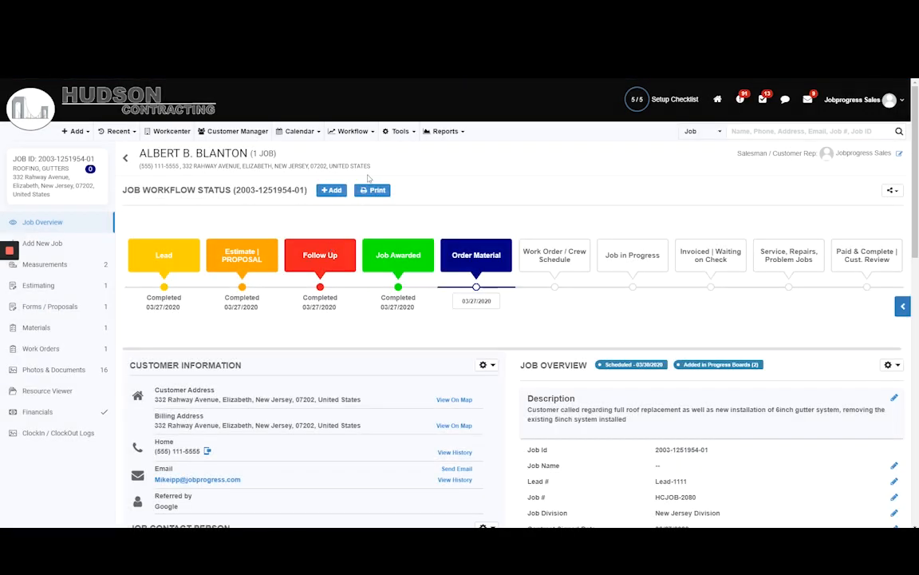
scroll(481, 323, down, 2)
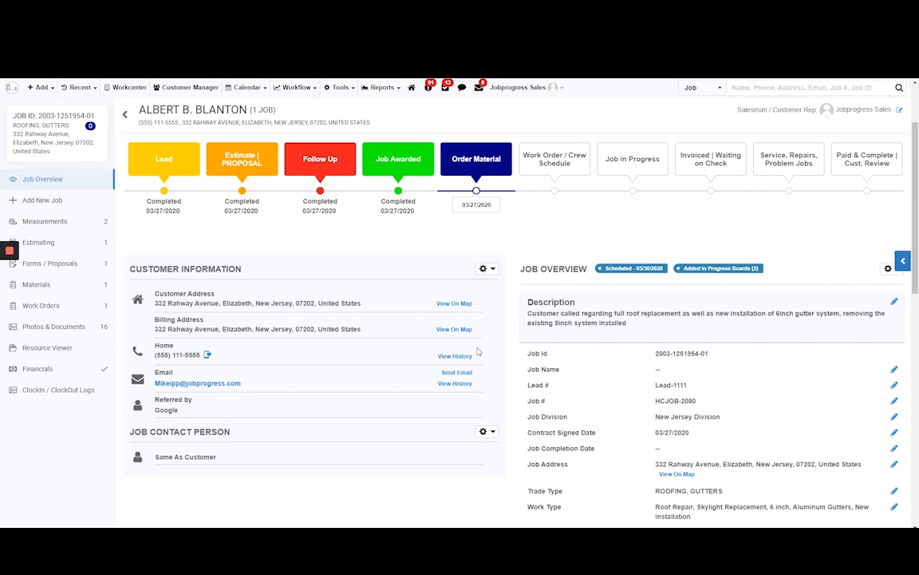
click(455, 383)
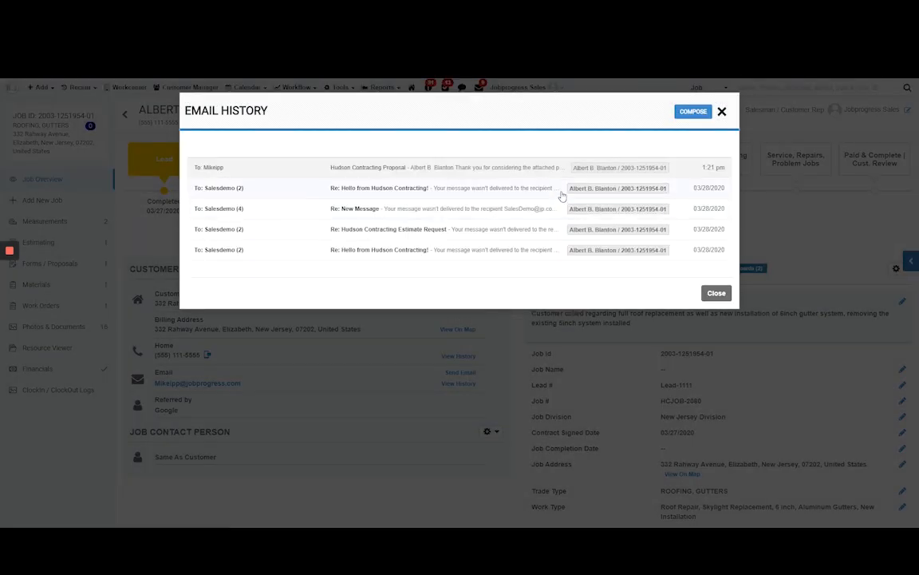
click(717, 294)
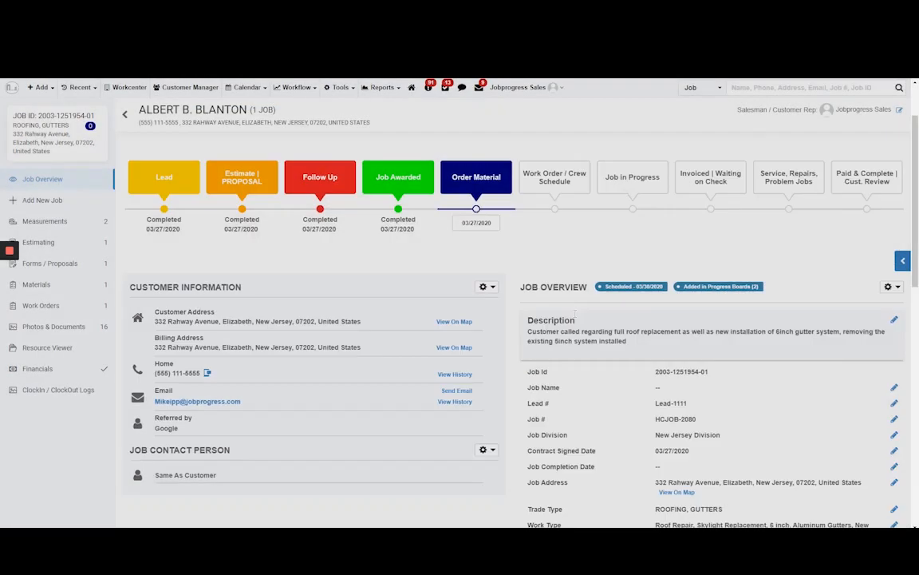
scroll(767, 199, up, 1)
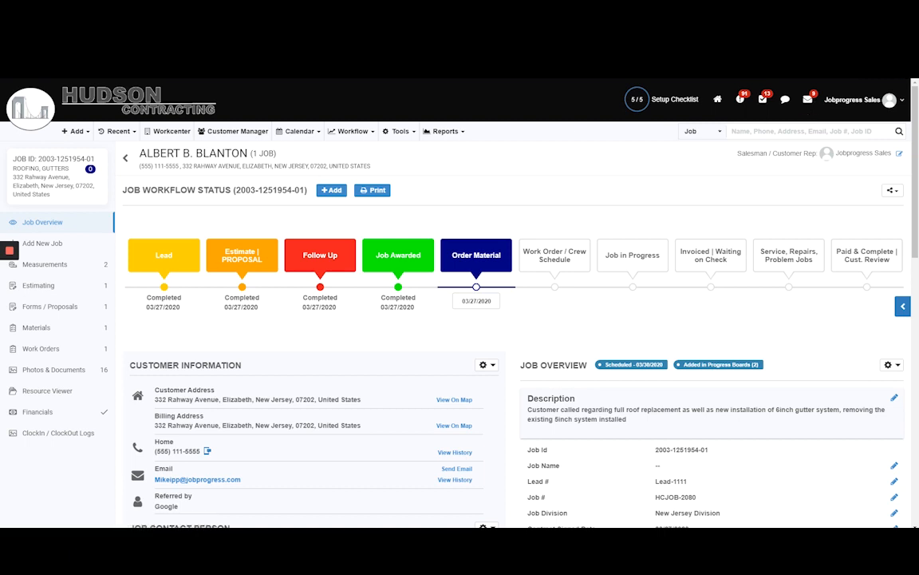
Return to the job's forms and proposals and open the public page of Proposal 1.
click(70, 308)
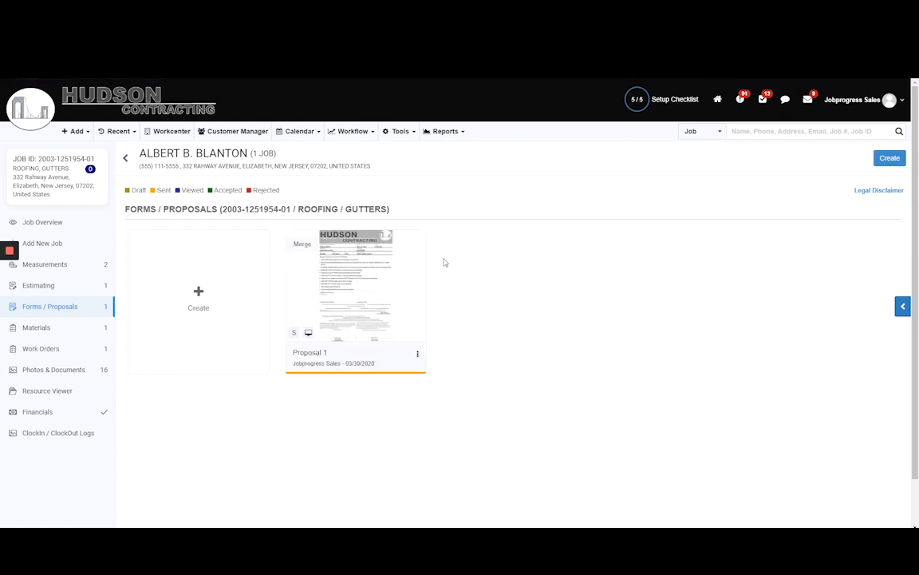
click(417, 355)
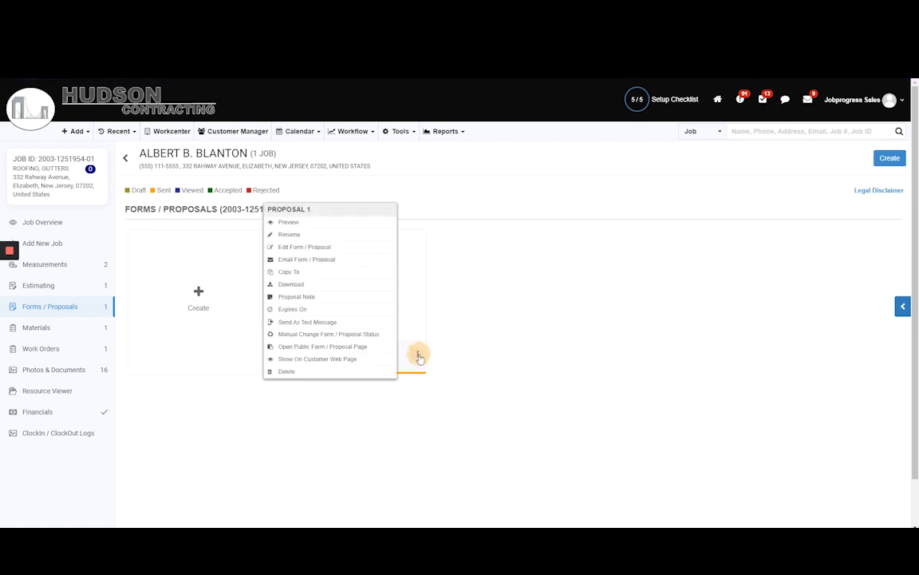
click(360, 354)
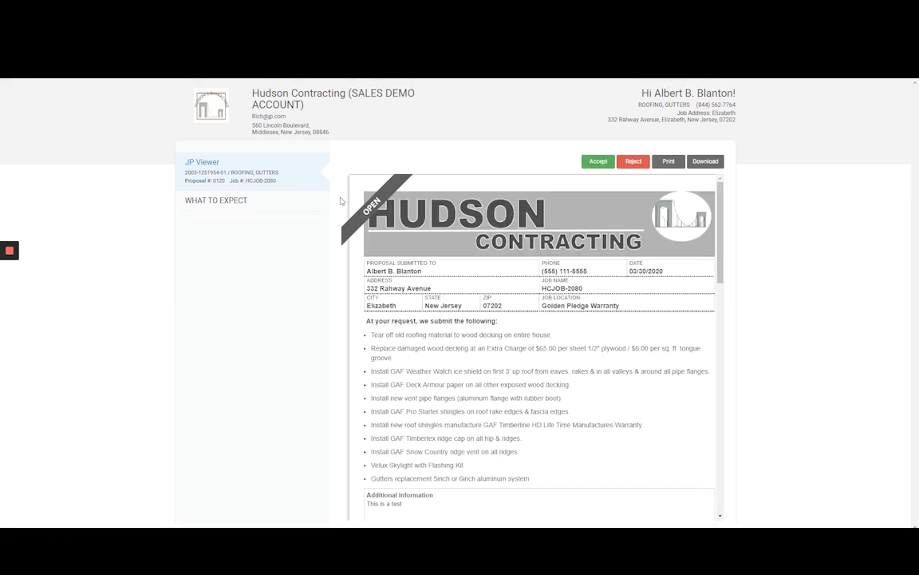
Accept the proposal on its public page, entering the signer's name as the keyboard signature.
click(600, 162)
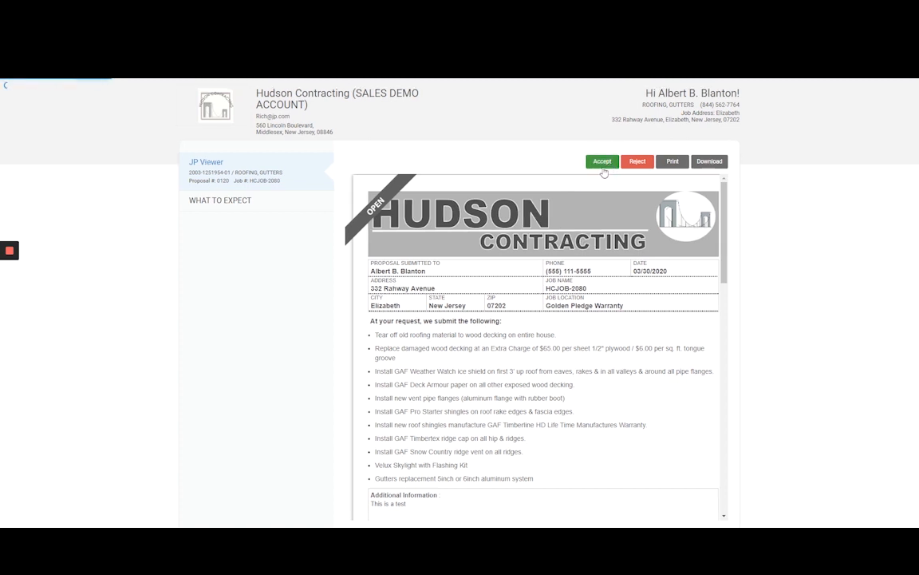
click(462, 223)
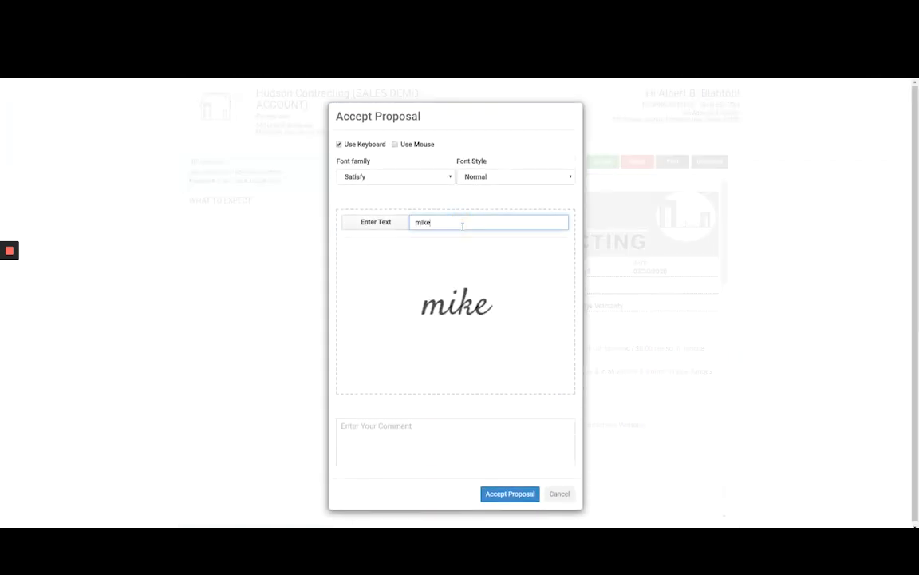
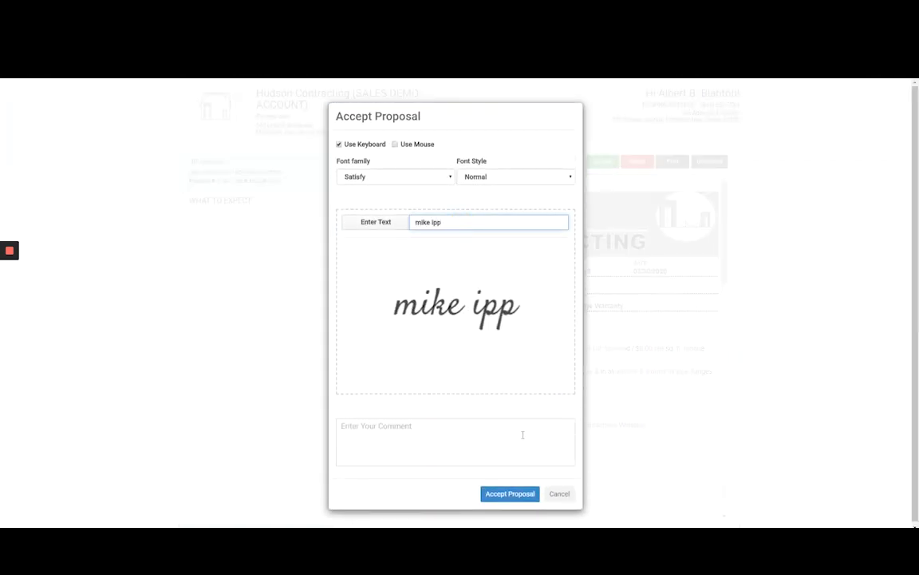
click(510, 494)
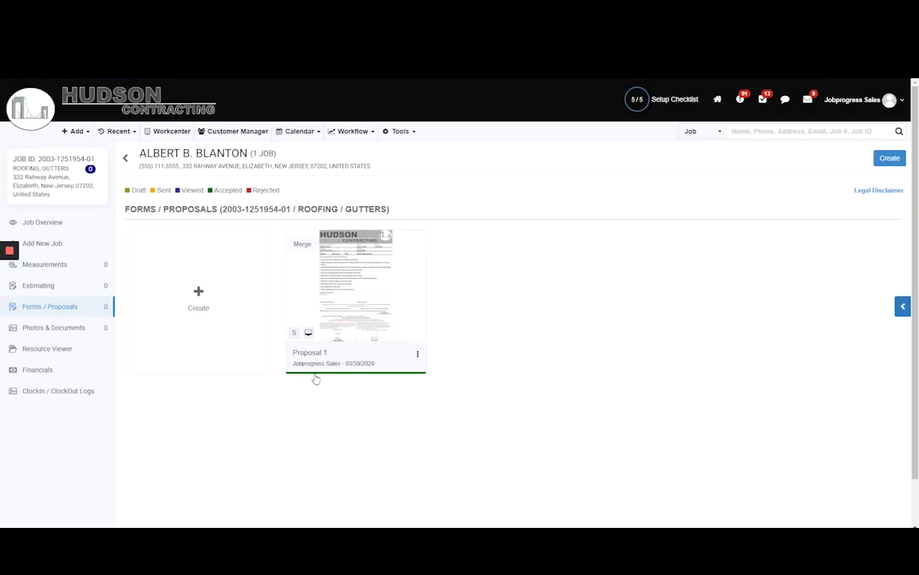
Share the accepted Proposal 1 on the customer web page and return to the job overview.
click(418, 356)
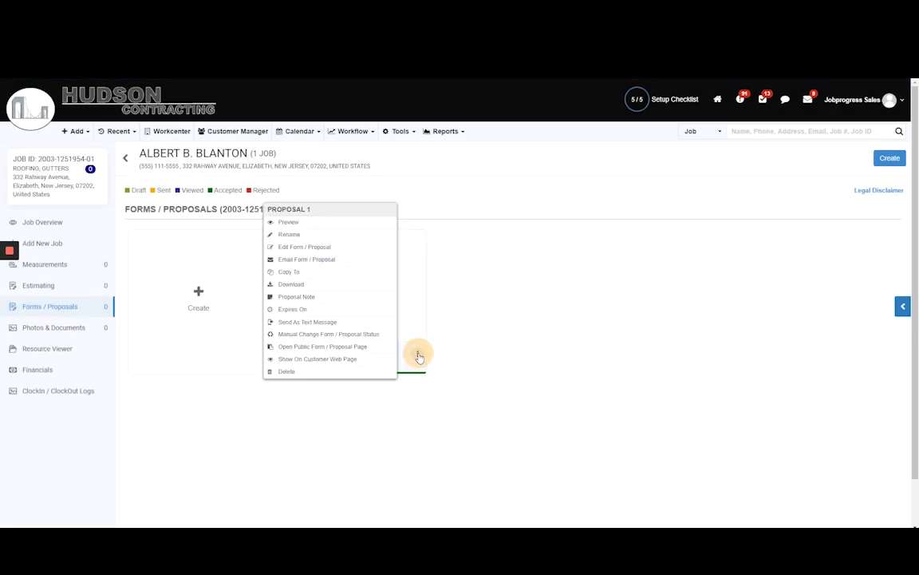
click(378, 360)
click(530, 161)
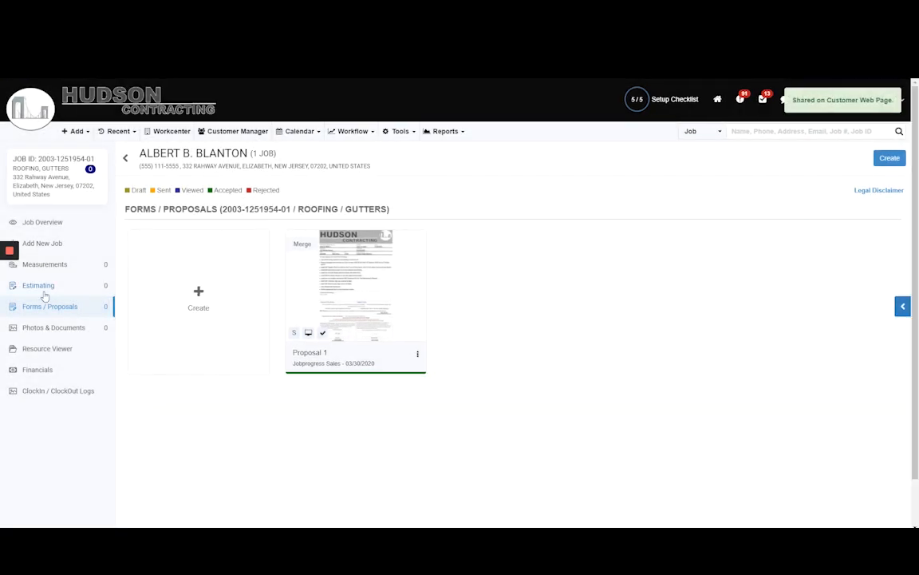
click(48, 223)
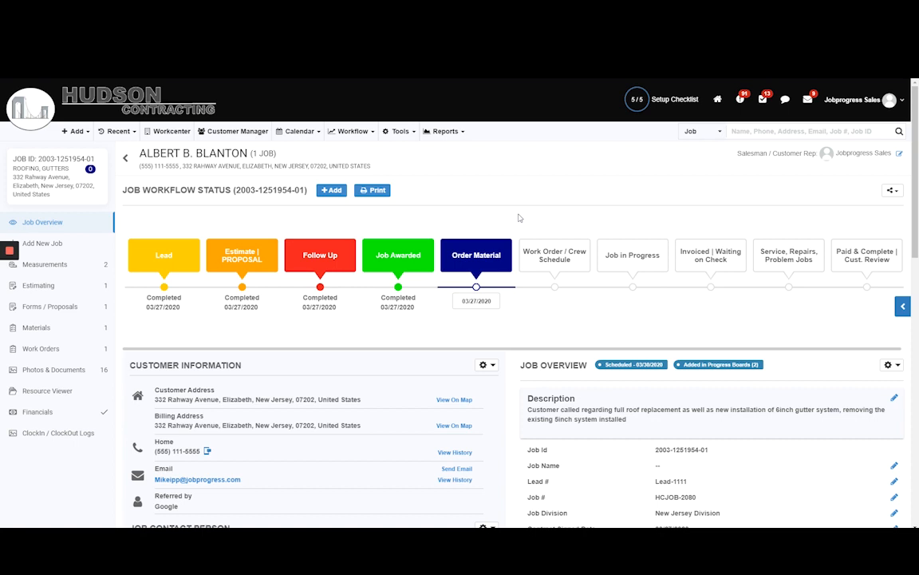
Save a Followup call note "Call back in two weeks homeowner has family member returning who is decision maker." with a 2020-04-08 reminder for Jobprogress Sales.
click(330, 192)
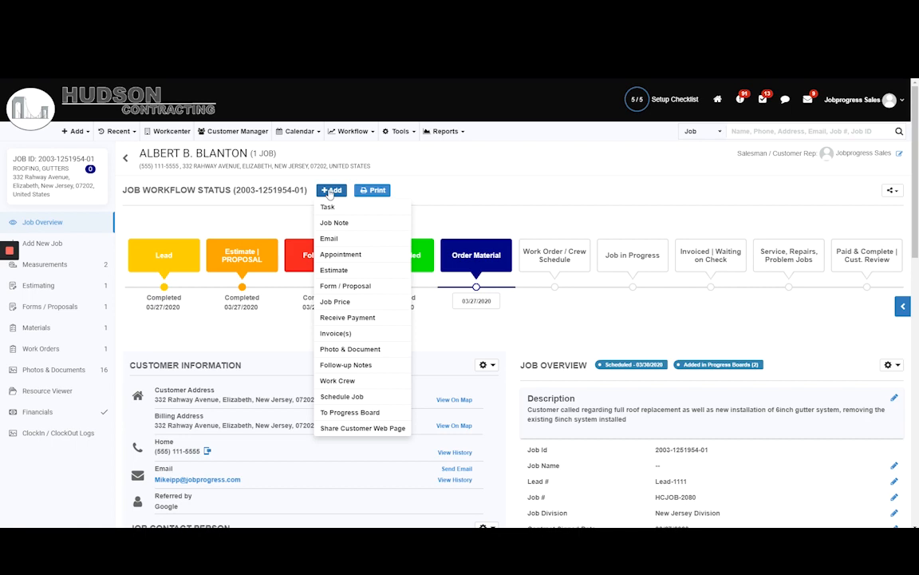
click(355, 364)
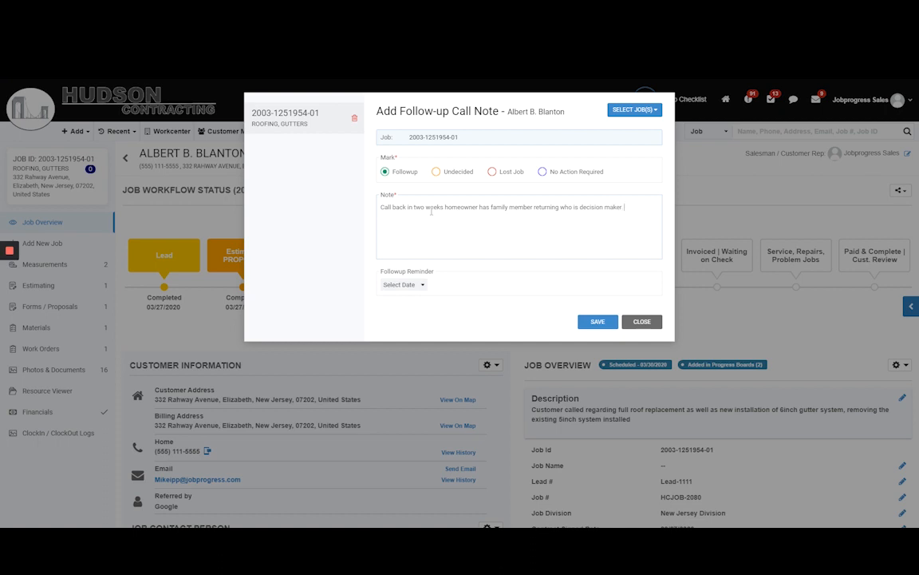
click(407, 284)
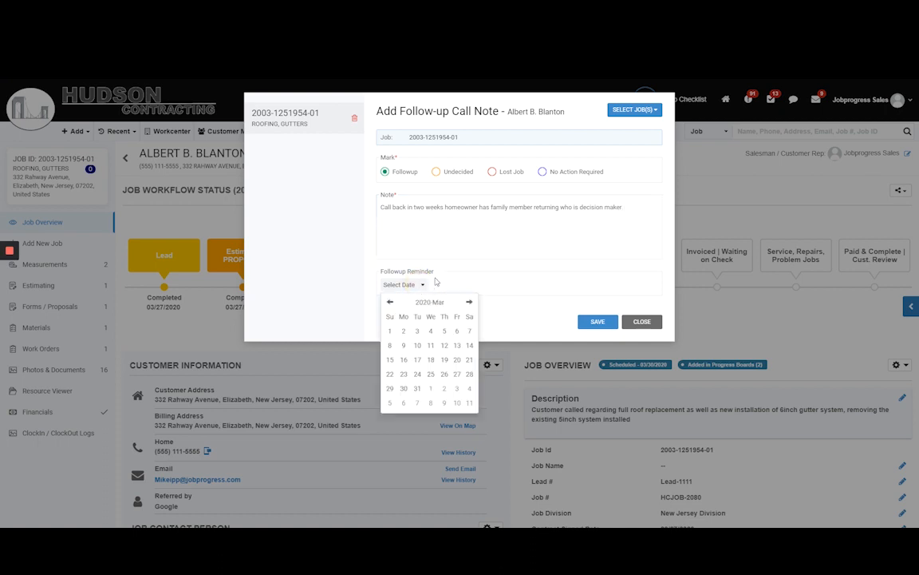
click(419, 379)
click(409, 285)
click(469, 302)
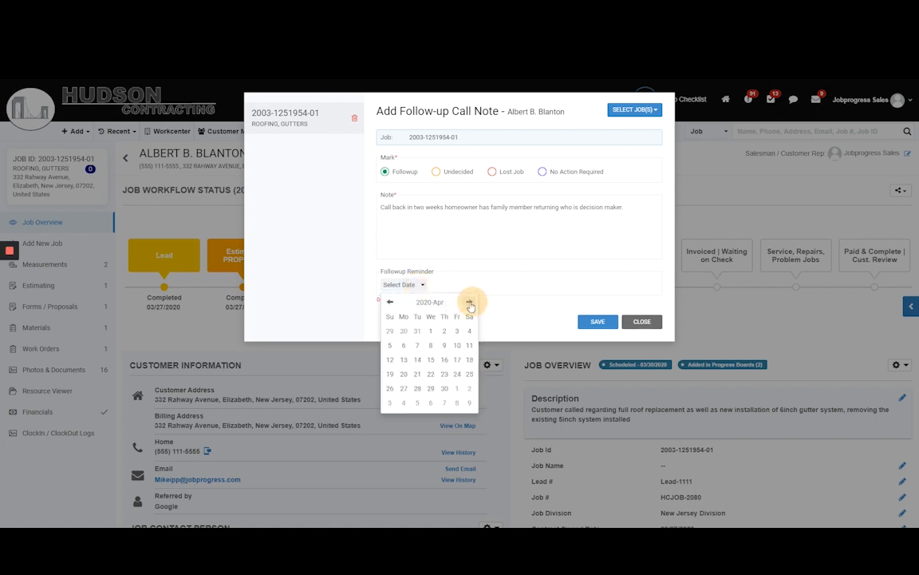
click(433, 346)
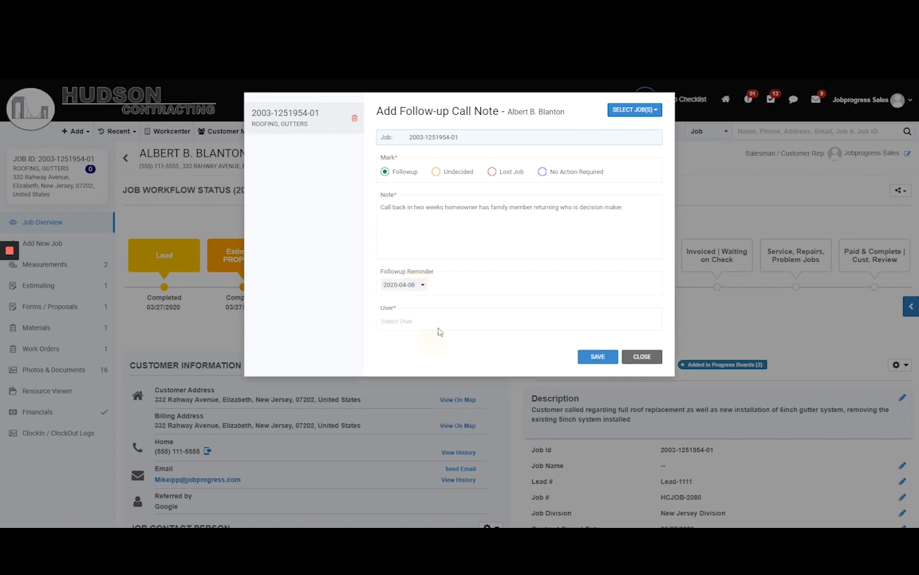
click(437, 322)
click(442, 339)
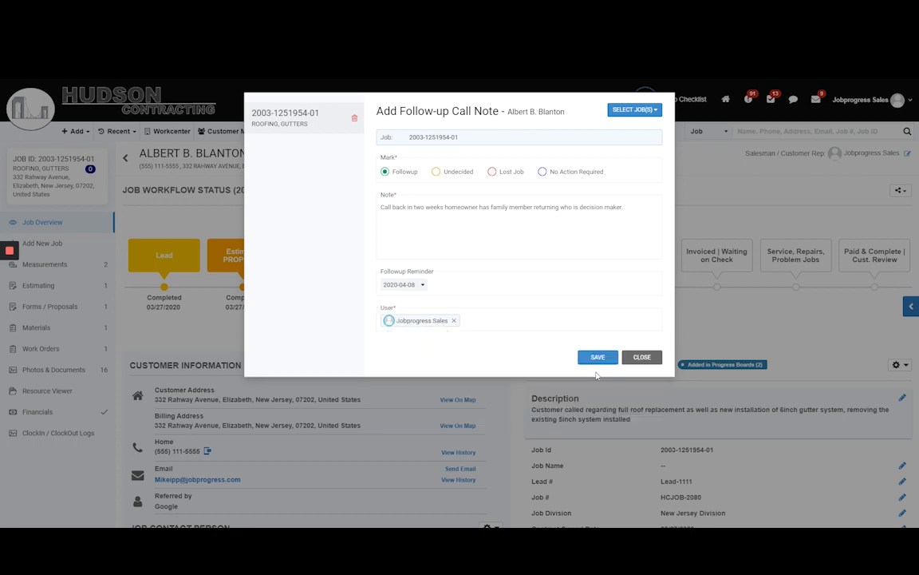
click(596, 360)
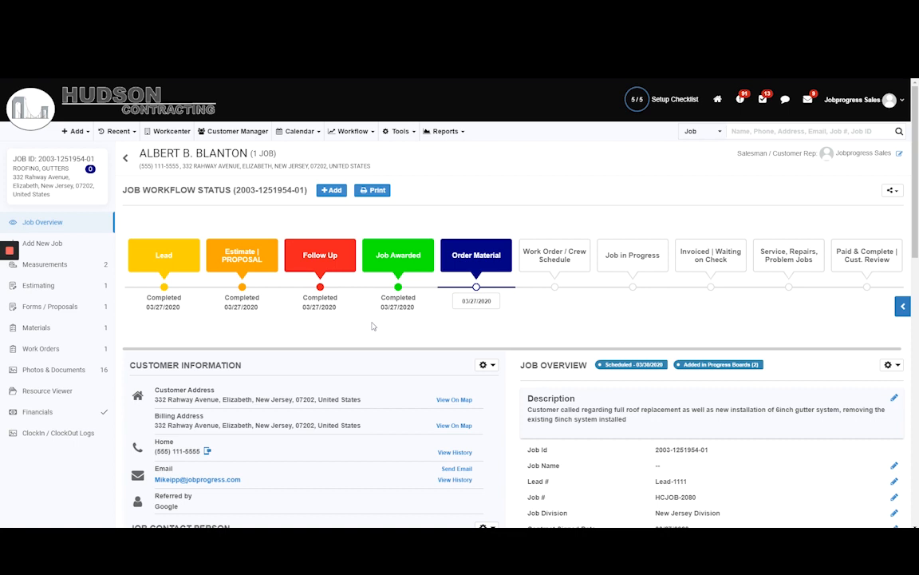
Move the job back to the Follow Up workflow stage and open that stage's sales automation.
mouse_move(476, 300)
mouse_down()
mouse_move(372, 293)
mouse_move(382, 289)
mouse_up()
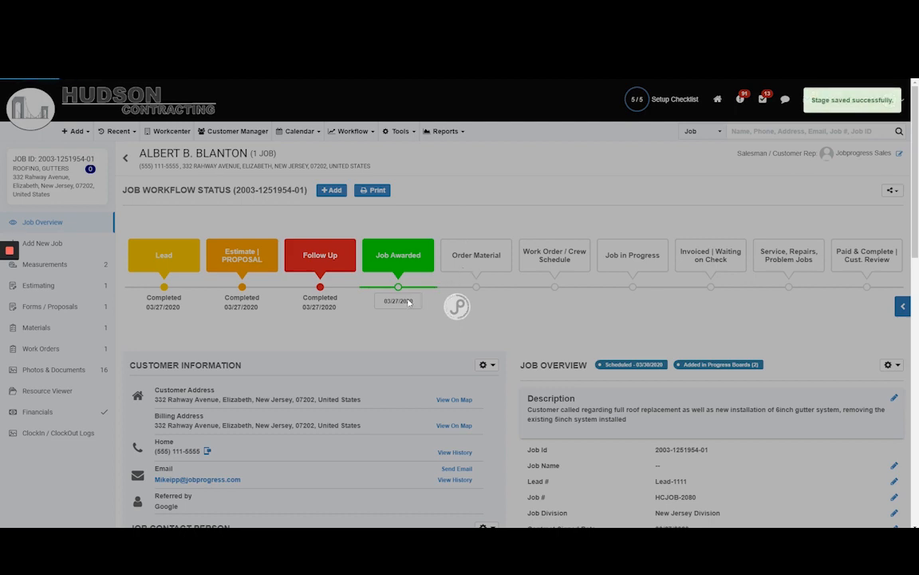
drag(409, 303, 345, 267)
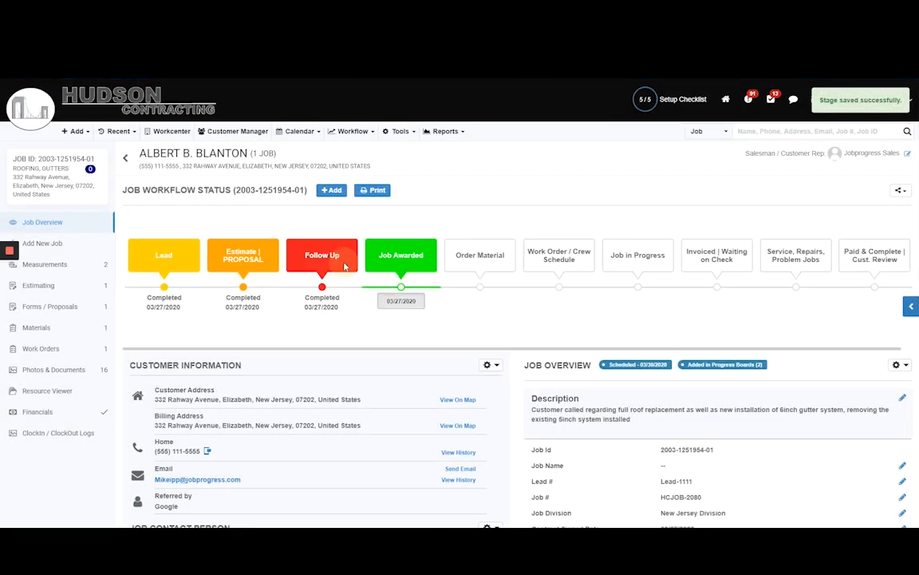
click(557, 174)
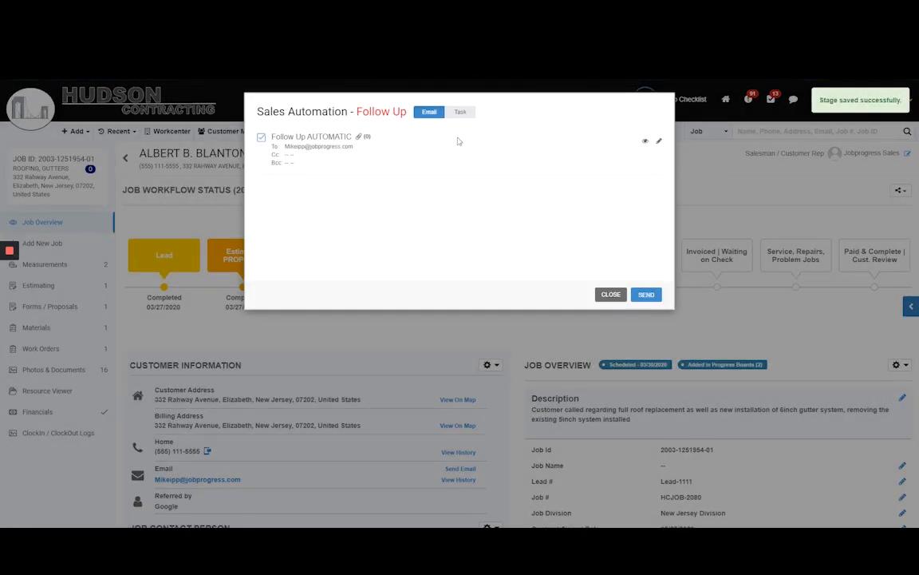
Review the Follow Up AUTOMATIC email's content and send the "follow up with customer" task from the sales automation.
click(658, 140)
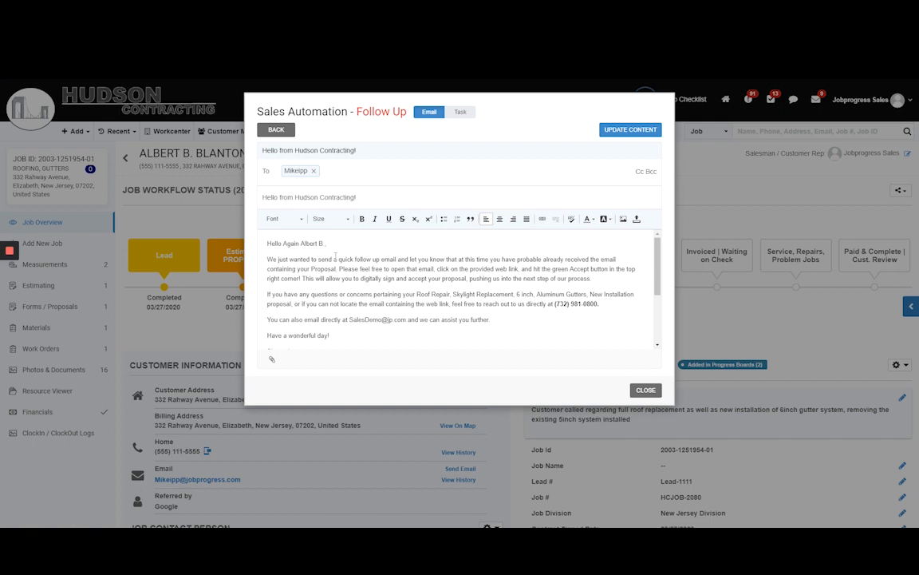
scroll(338, 263, down, 3)
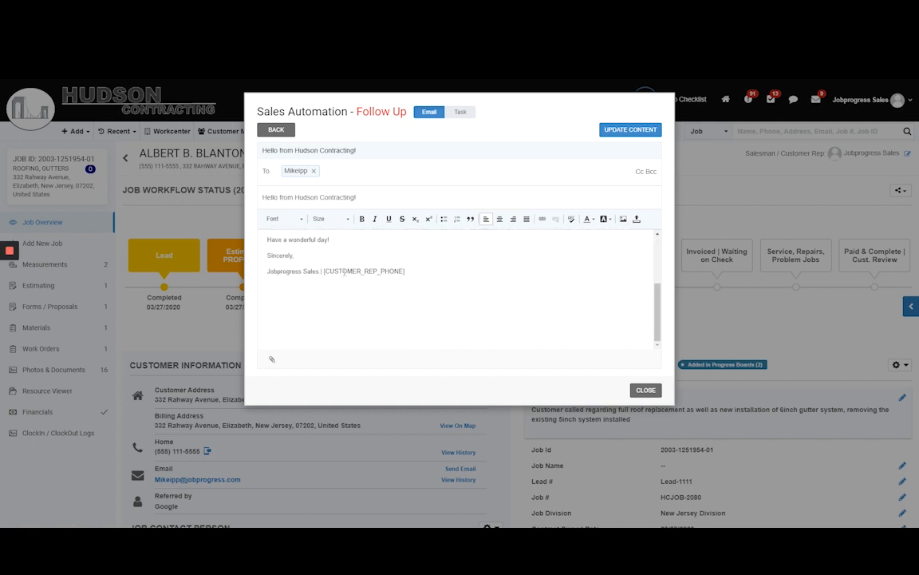
scroll(342, 269, up, 3)
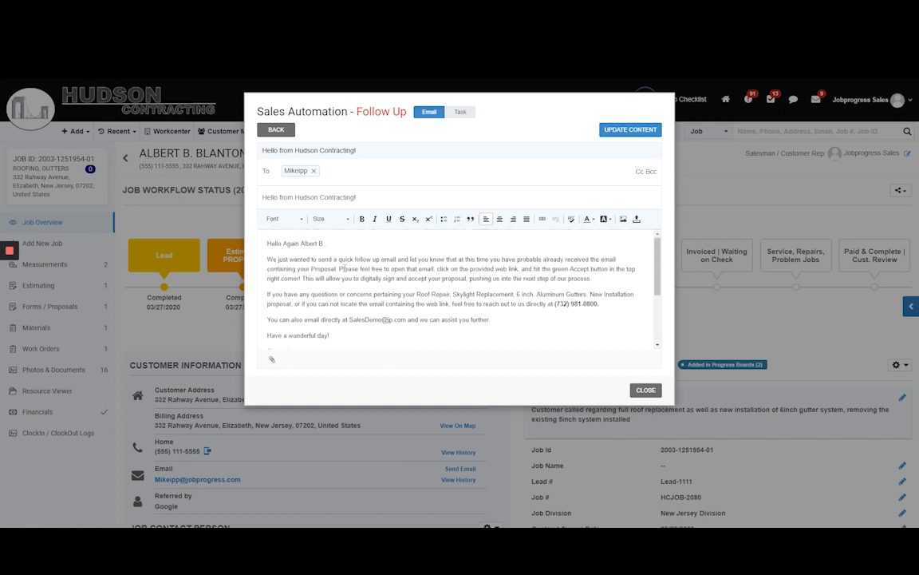
click(459, 112)
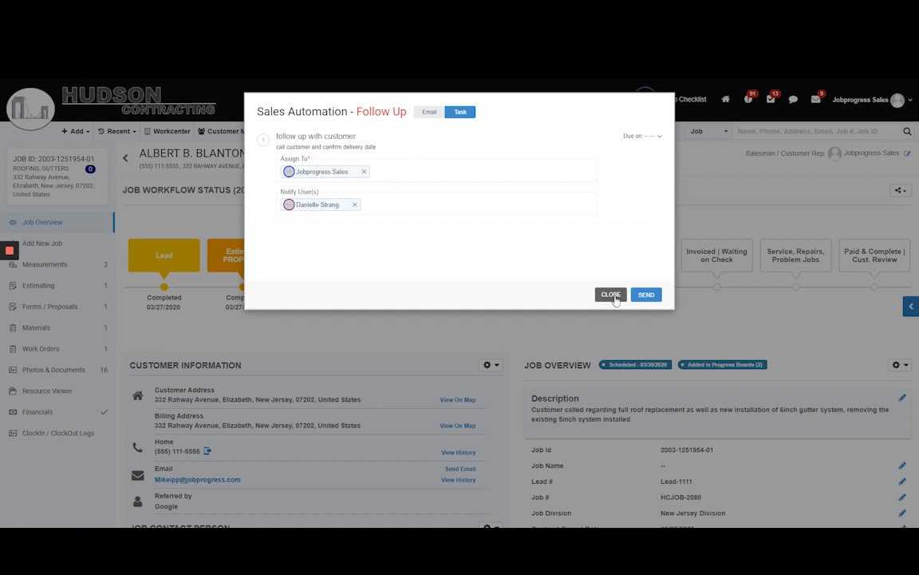
click(646, 295)
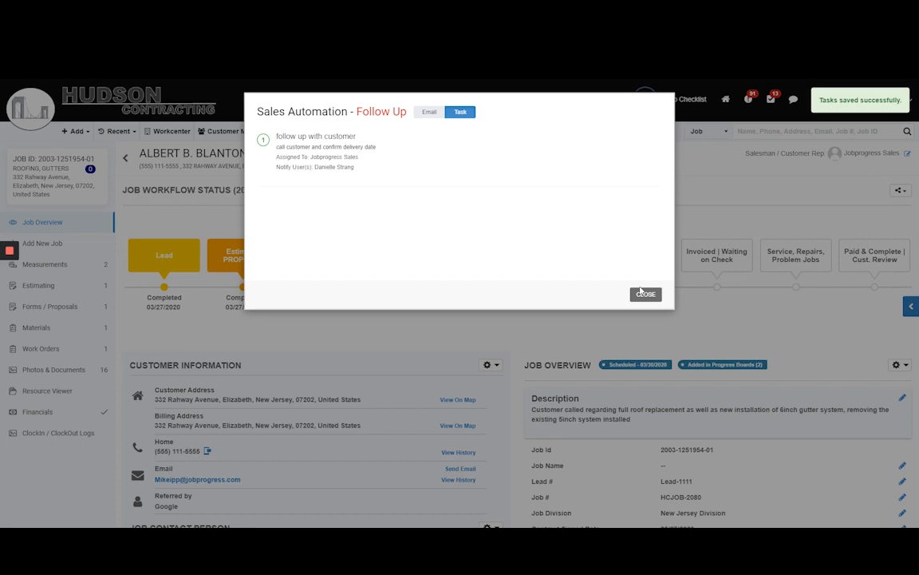
click(643, 294)
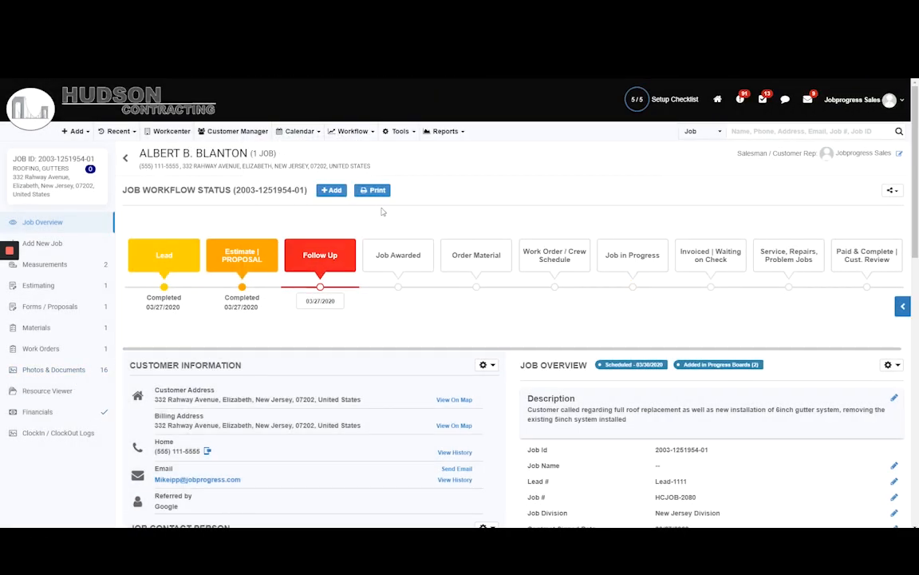
Generate a material list named test from the job's test estimate, accepting the revised line item information.
click(61, 286)
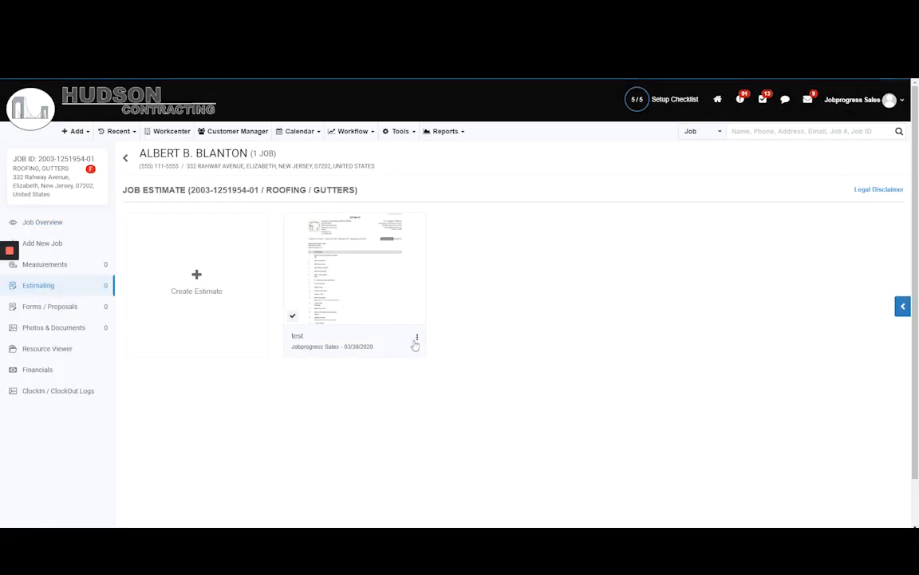
click(418, 339)
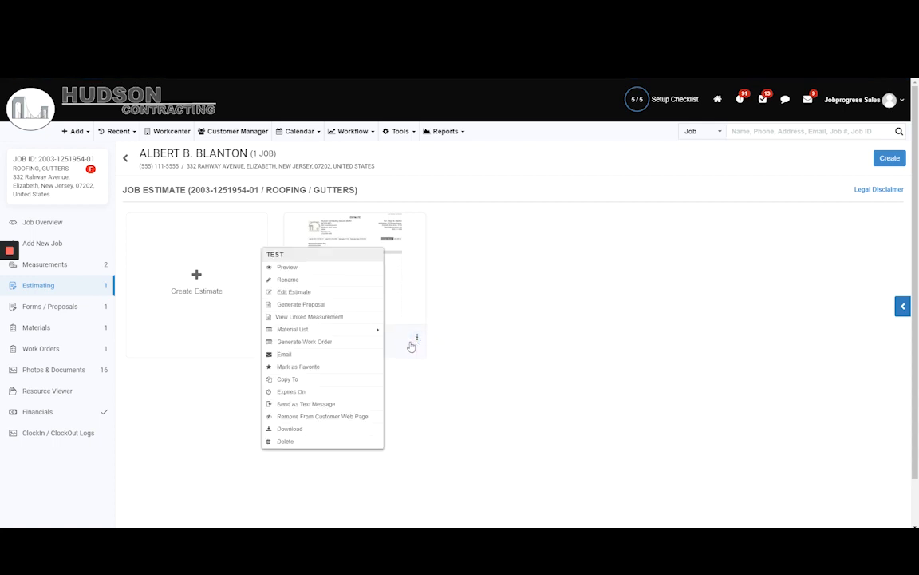
mouse_move(345, 329)
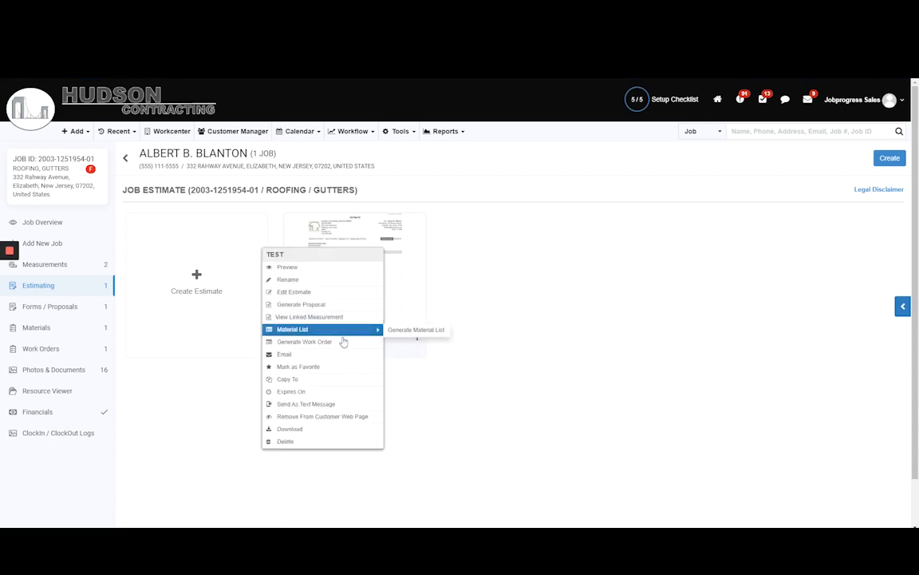
click(390, 328)
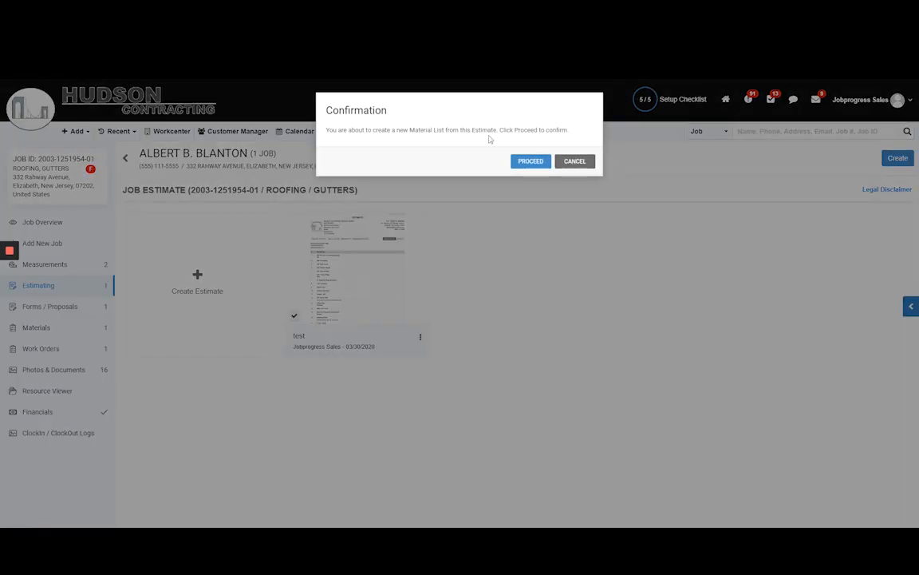
click(529, 156)
click(530, 159)
click(532, 169)
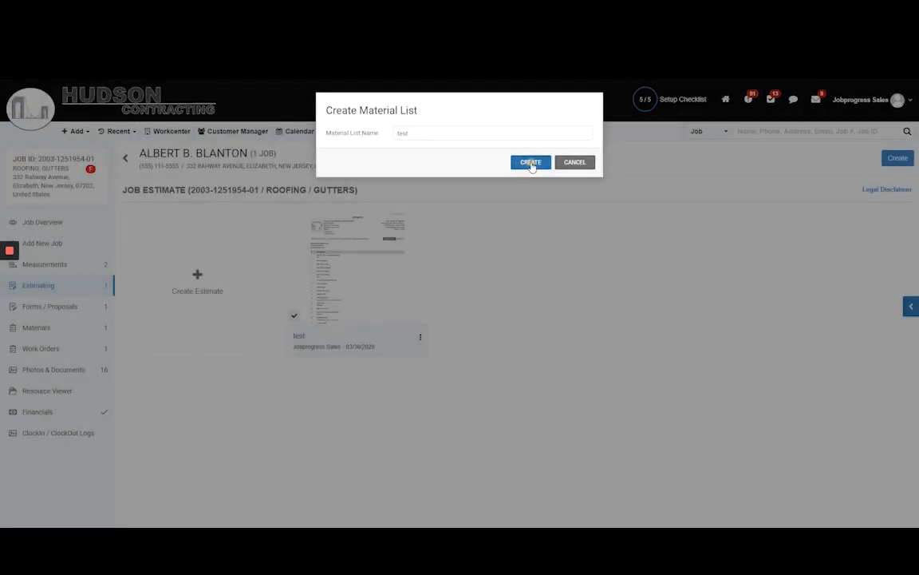
click(530, 162)
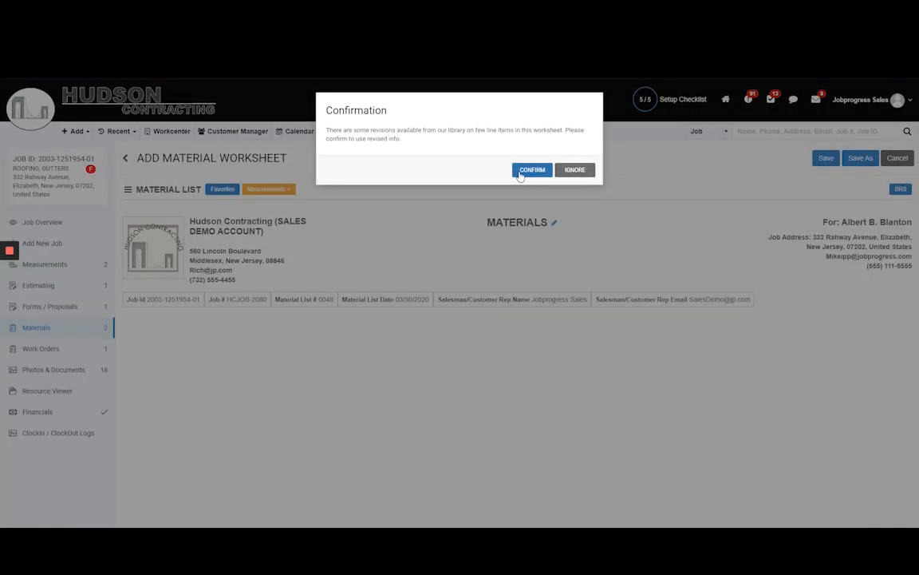
click(532, 168)
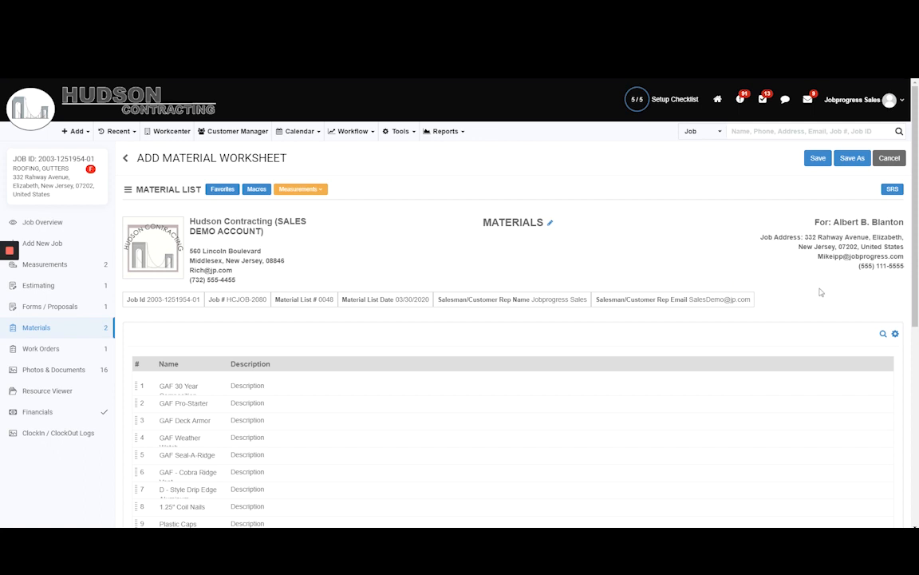
Show the quantity and unit of the line items in the material worksheet and save it.
click(894, 334)
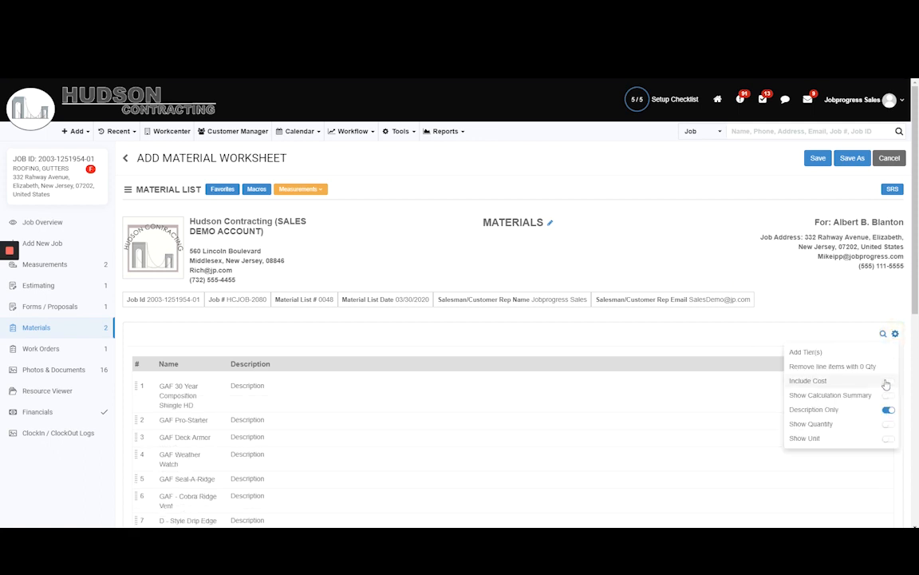
click(888, 423)
click(888, 438)
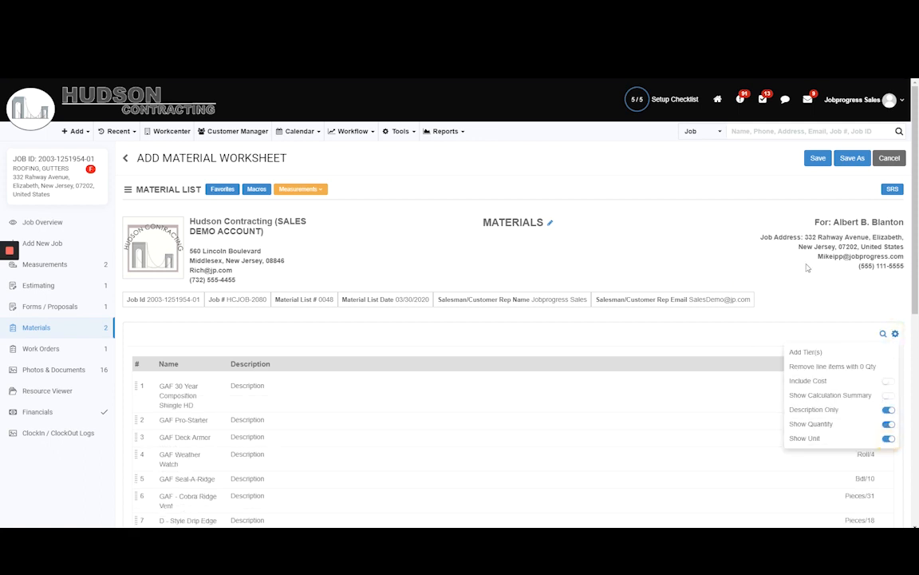
click(818, 156)
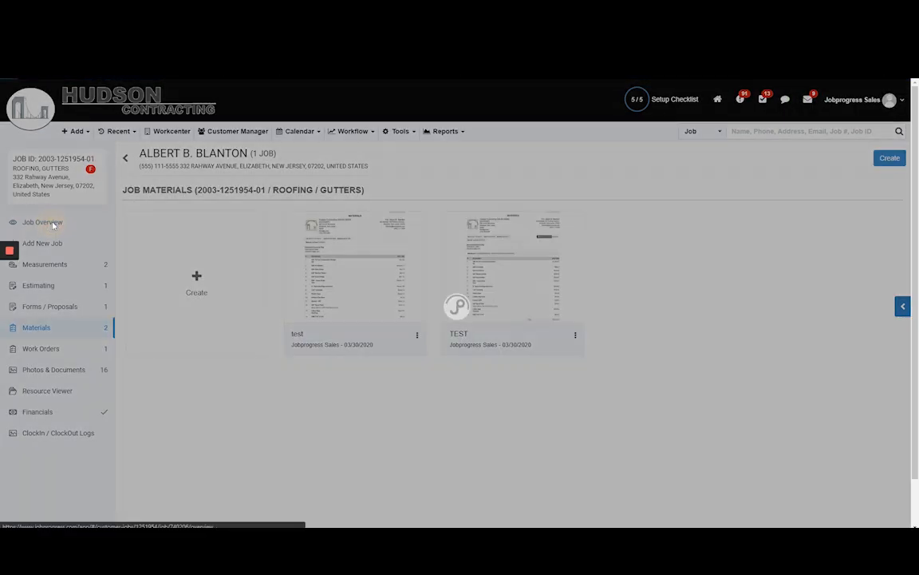
Return to the job overview and open the job's customer web page.
click(53, 225)
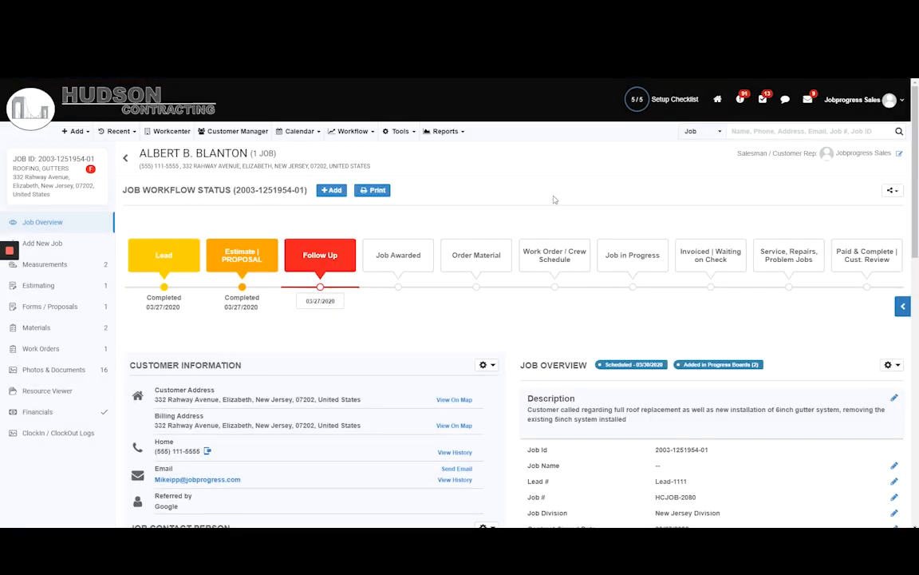
click(331, 190)
click(354, 429)
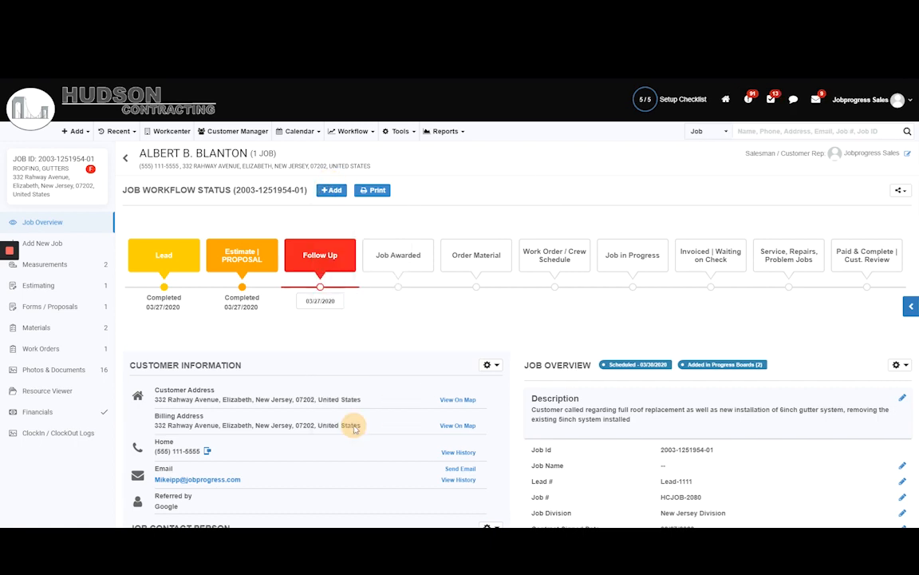
click(349, 158)
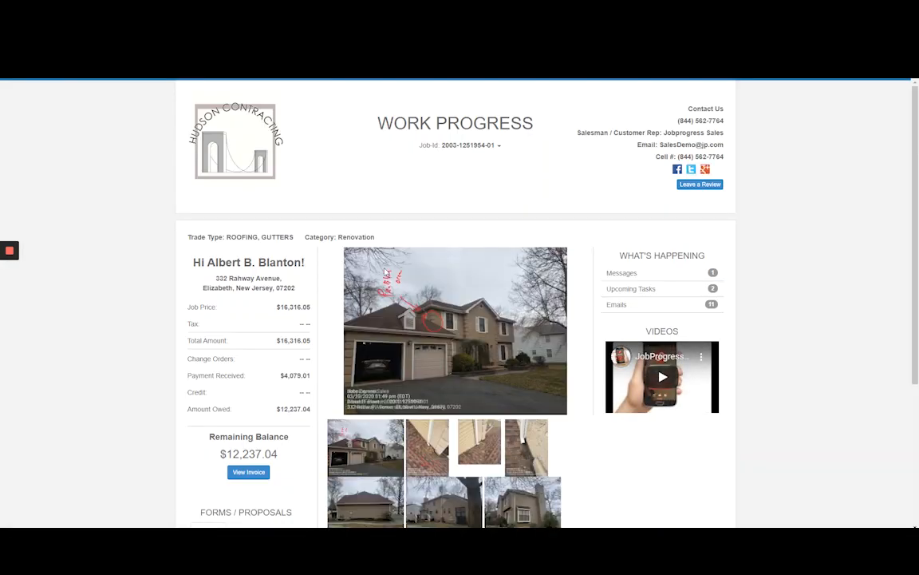
Examine the customer web page, including the balance, accepted proposals, shared estimate, photos, job calendar and review option.
scroll(297, 411, down, 1)
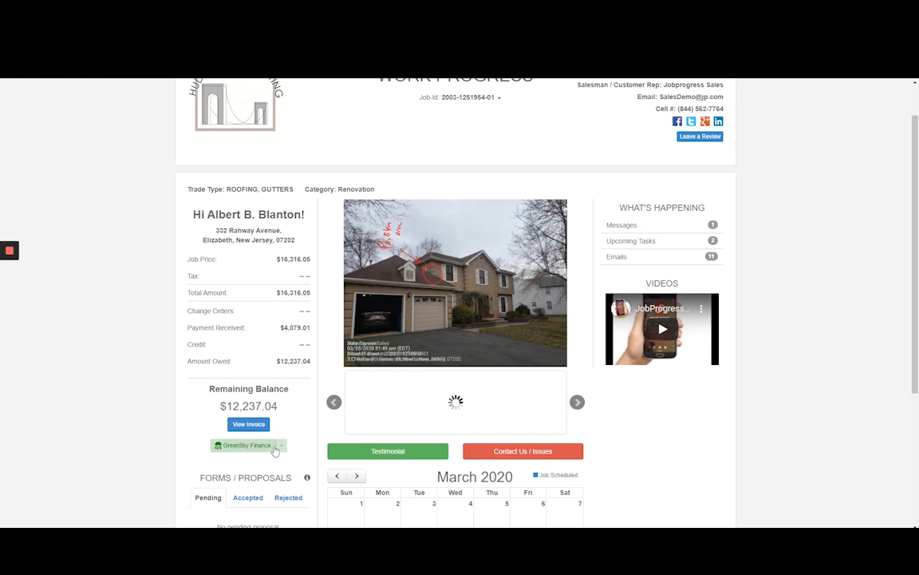
scroll(274, 325, down, 2)
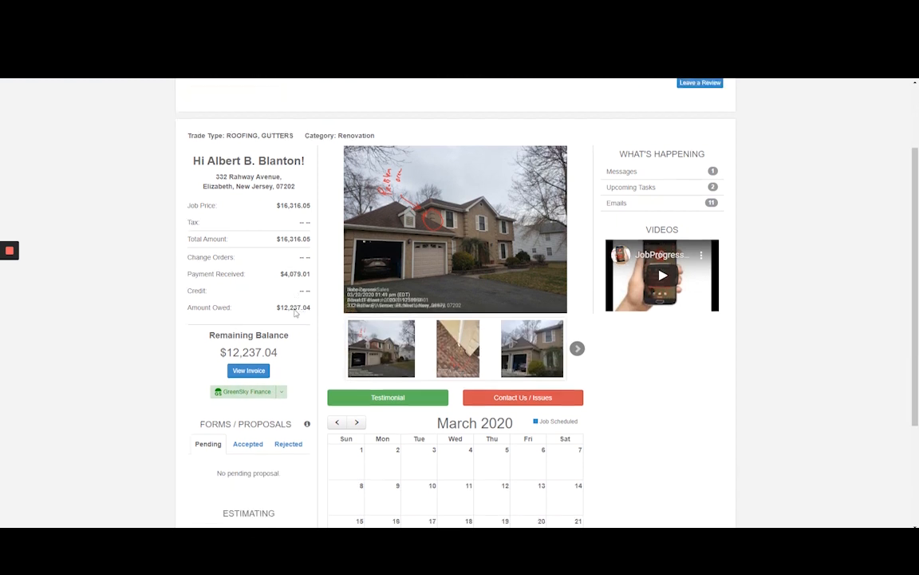
scroll(254, 395, down, 1)
click(246, 349)
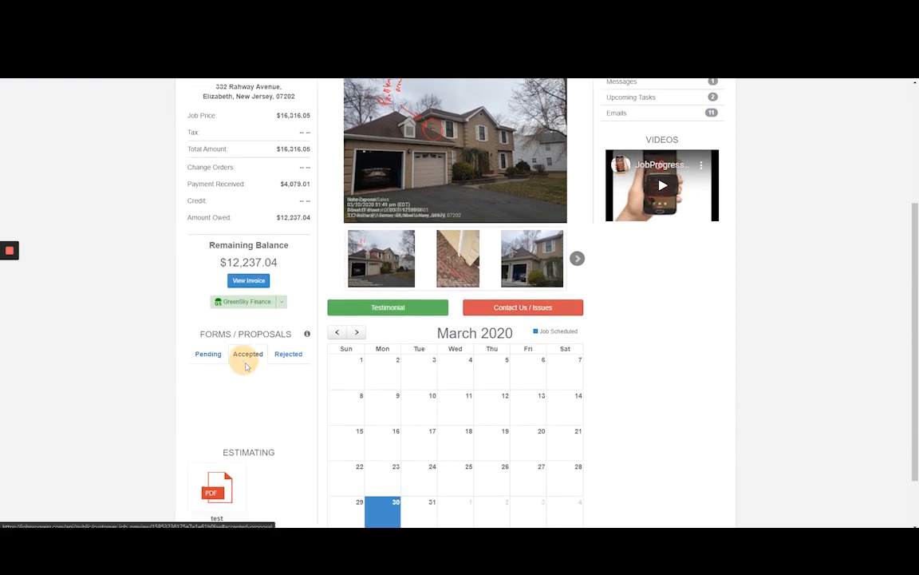
scroll(243, 383, down, 1)
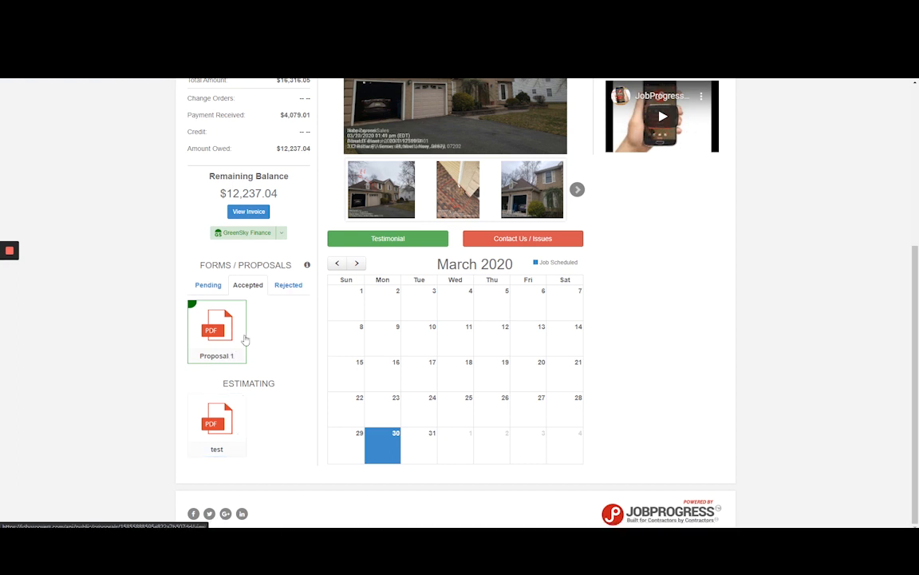
scroll(342, 335, up, 3)
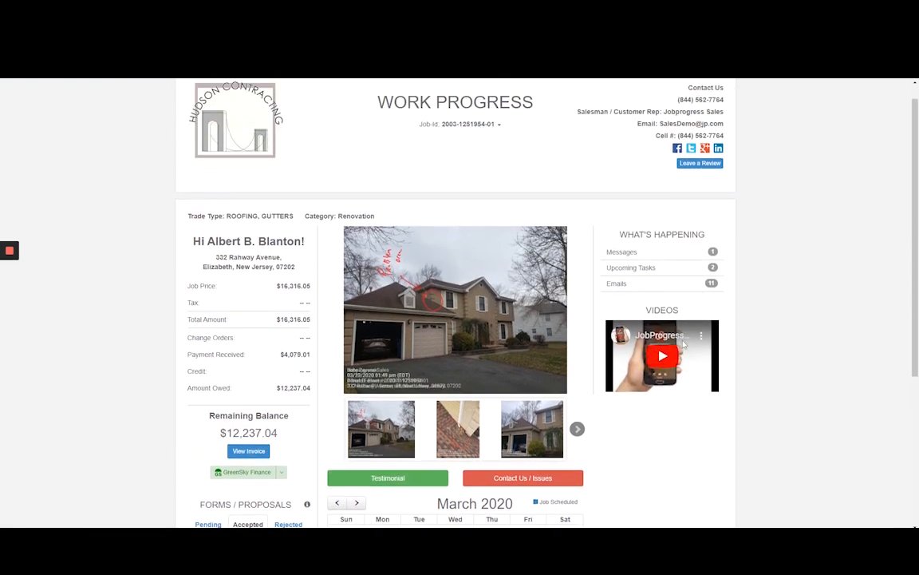
scroll(694, 350, up, 1)
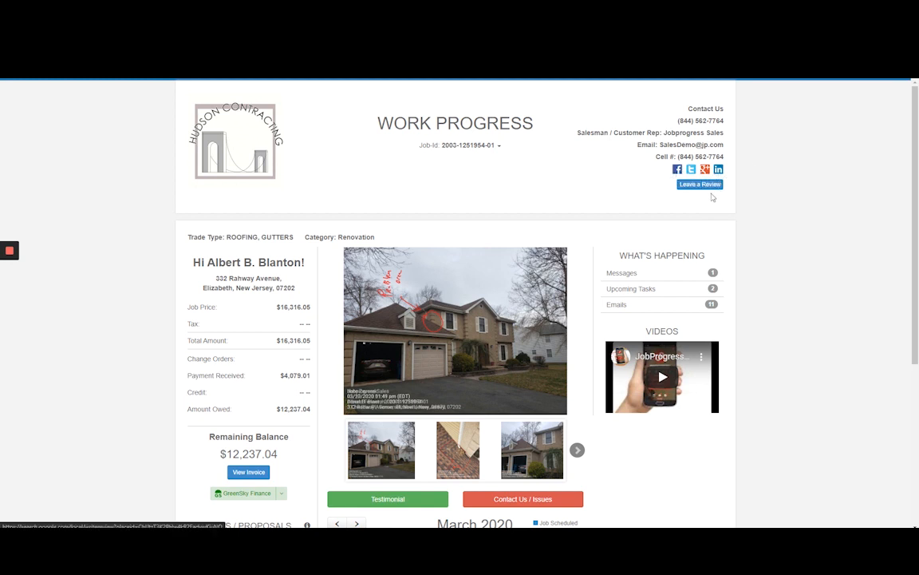
Browse through the job photos in the customer web page's photo gallery.
scroll(629, 200, down, 2)
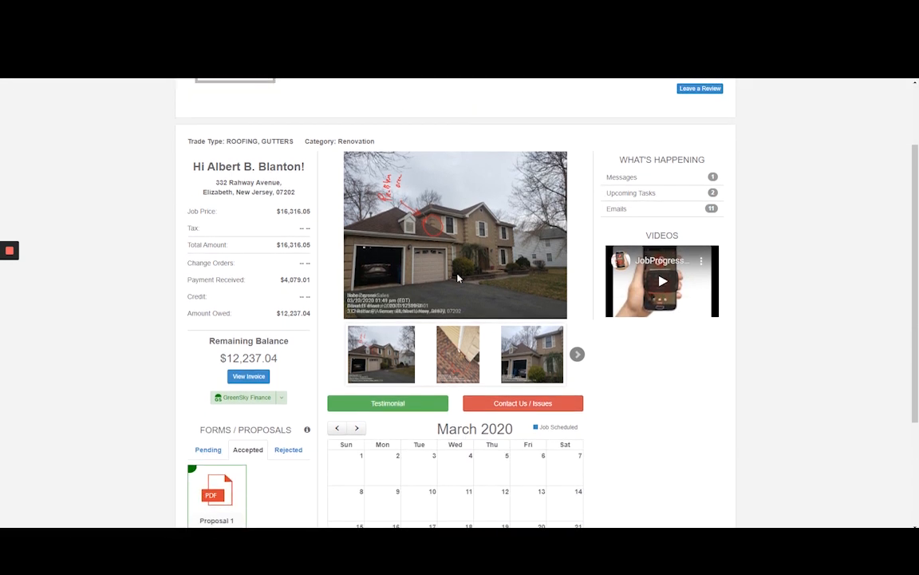
click(578, 356)
click(482, 362)
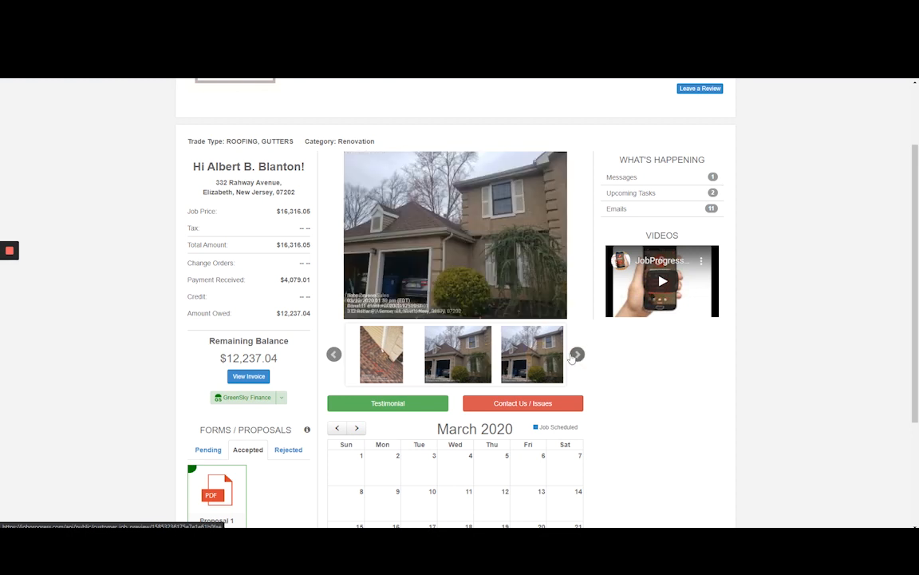
click(576, 356)
click(530, 356)
click(575, 357)
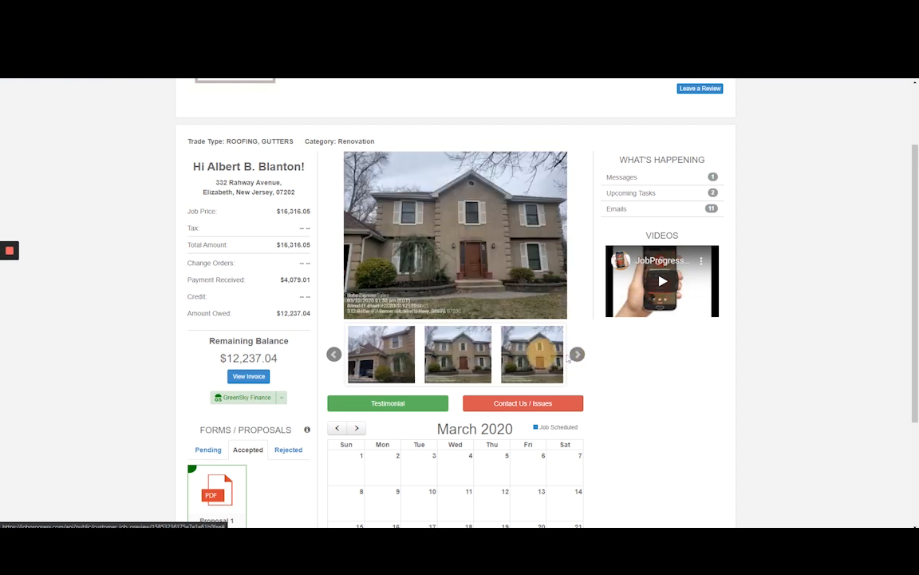
click(577, 355)
click(531, 356)
click(576, 356)
click(551, 362)
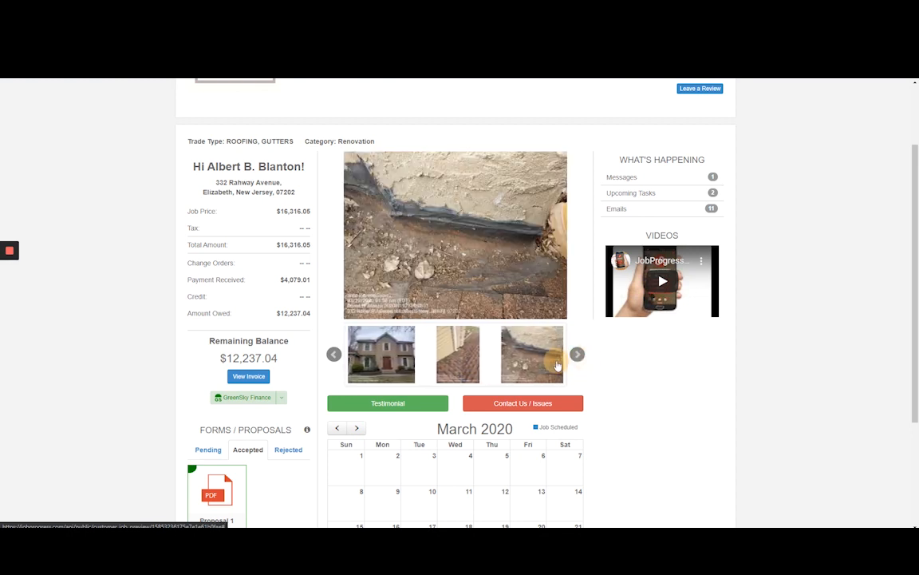
Switch to the Sub Contractor browser window and preview HOUSE_PIC.jpg from the job's attached photos and documents.
mouse_move(83, 525)
click(61, 499)
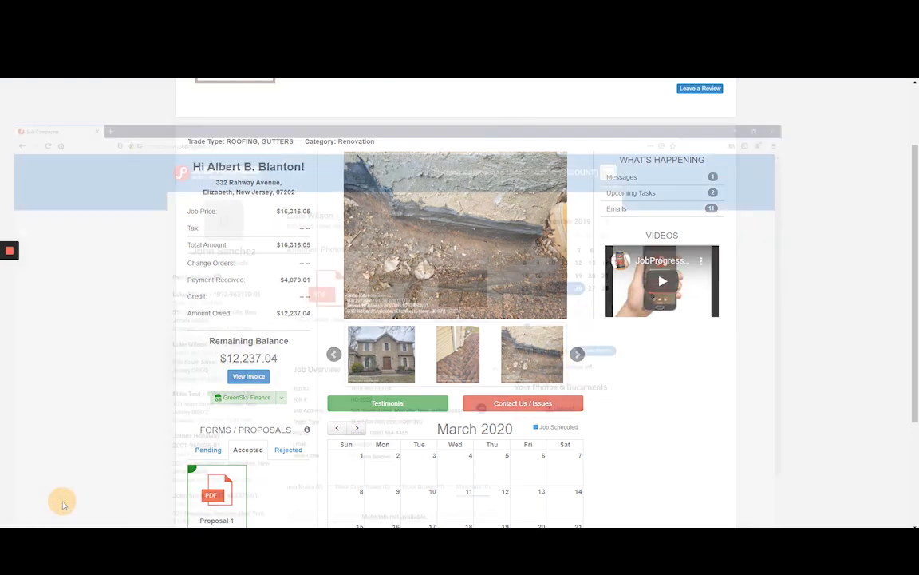
click(583, 230)
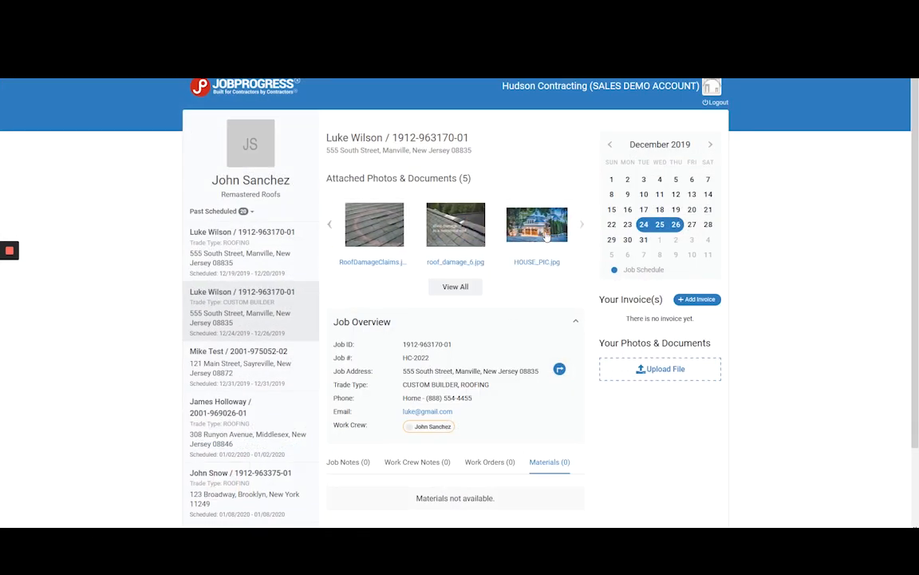
click(572, 228)
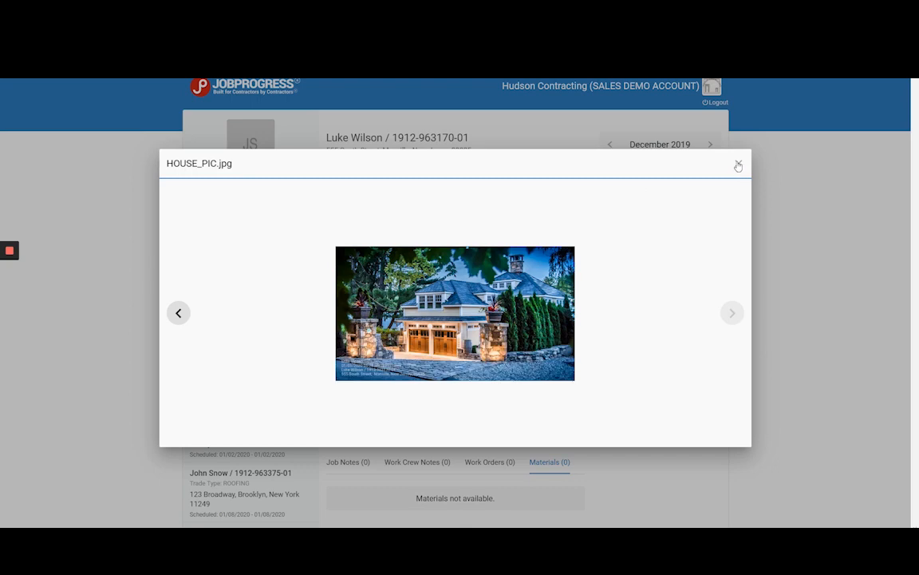
click(738, 165)
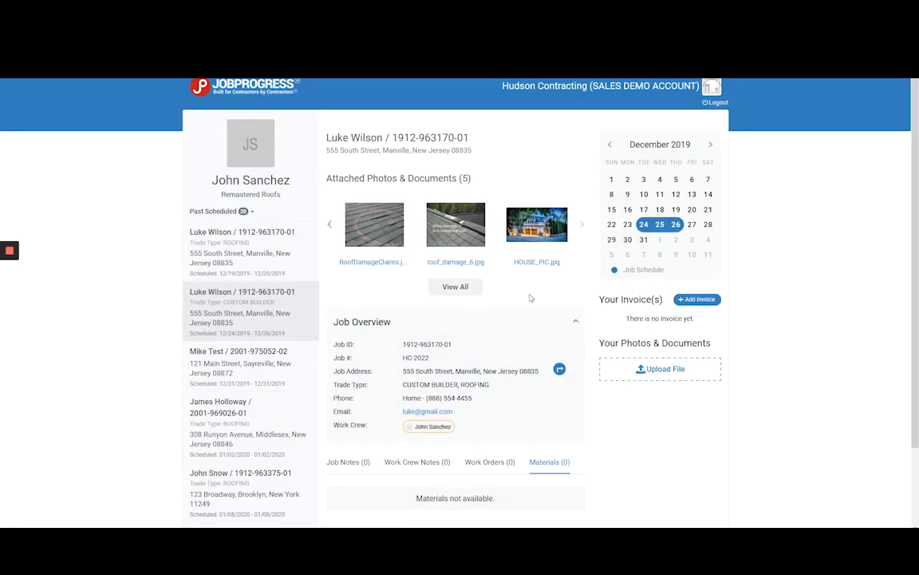
Examine the subcontractor's job overview and the job notes and work crew notes sections.
scroll(543, 292, down, 3)
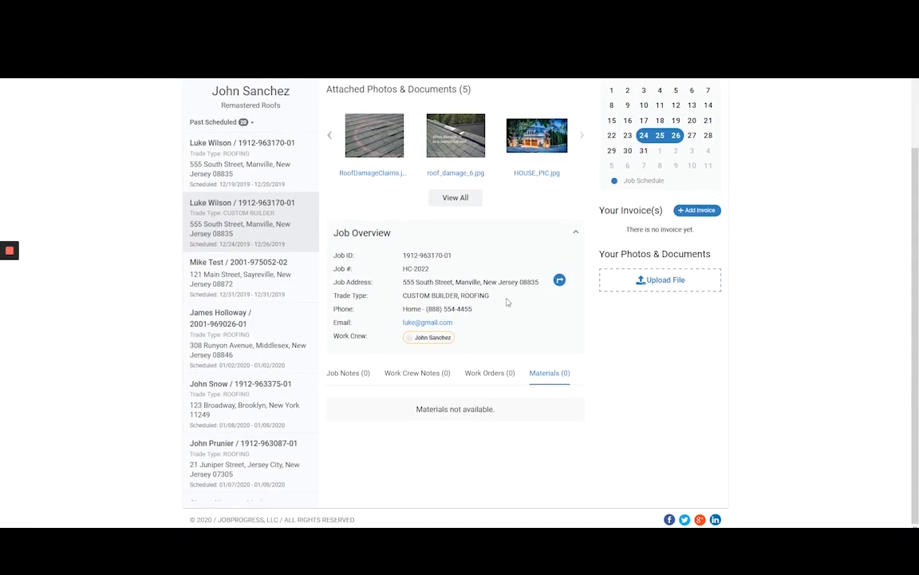
scroll(479, 271, up, 3)
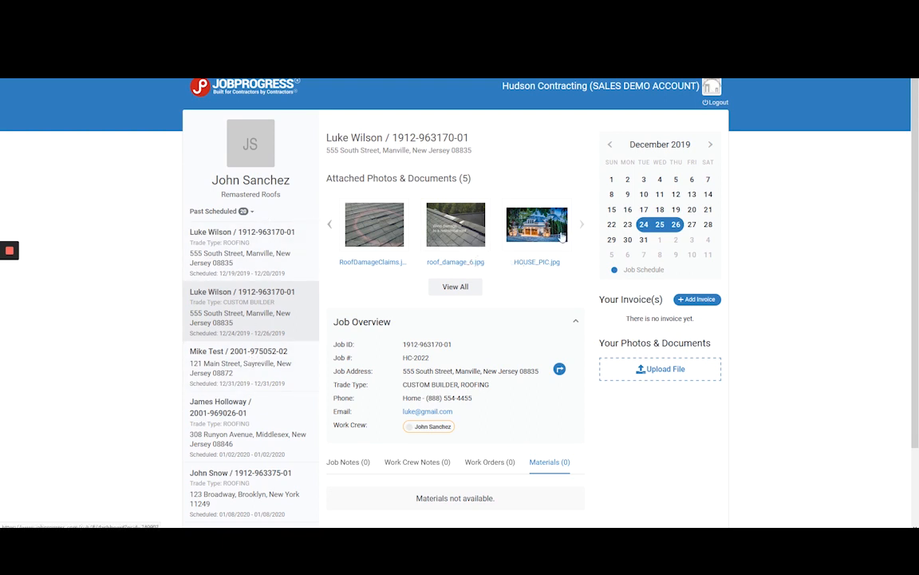
scroll(661, 241, down, 1)
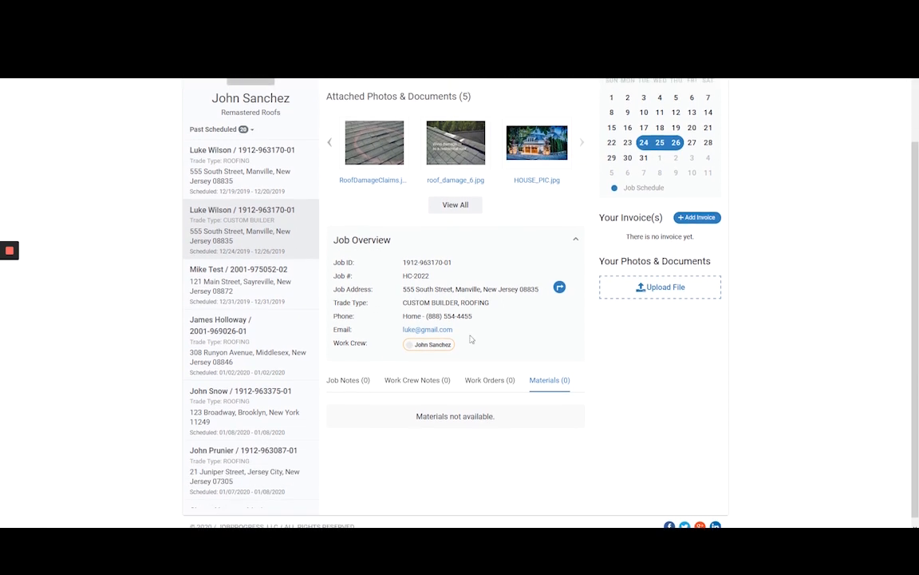
click(348, 373)
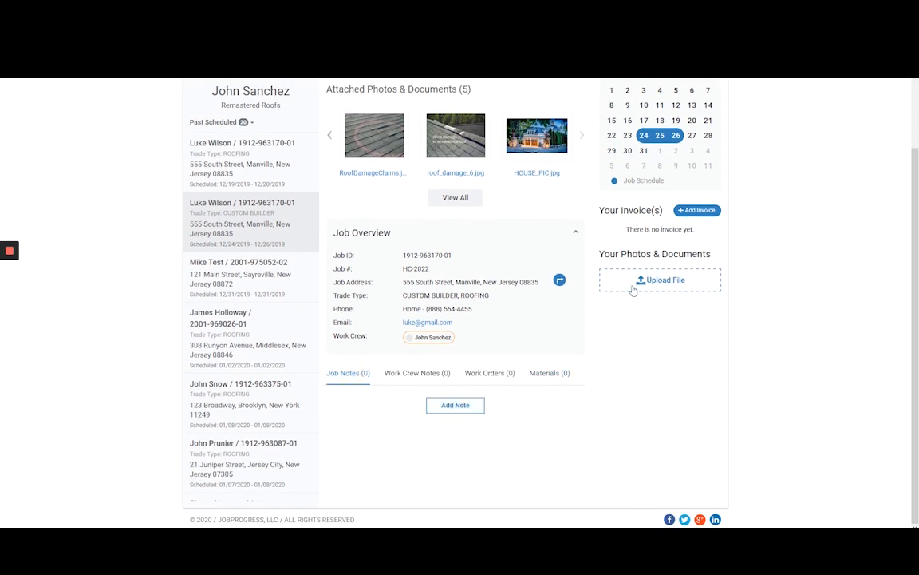
click(430, 379)
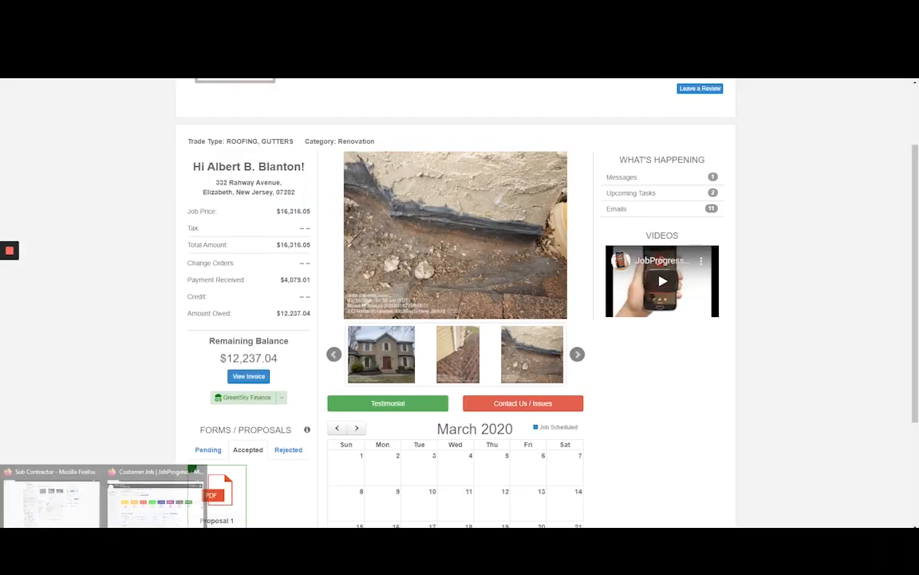
In the other JobProgress window, open the production calendar, move the March 17 job schedule to March 18, and return to the Workcenter.
click(133, 516)
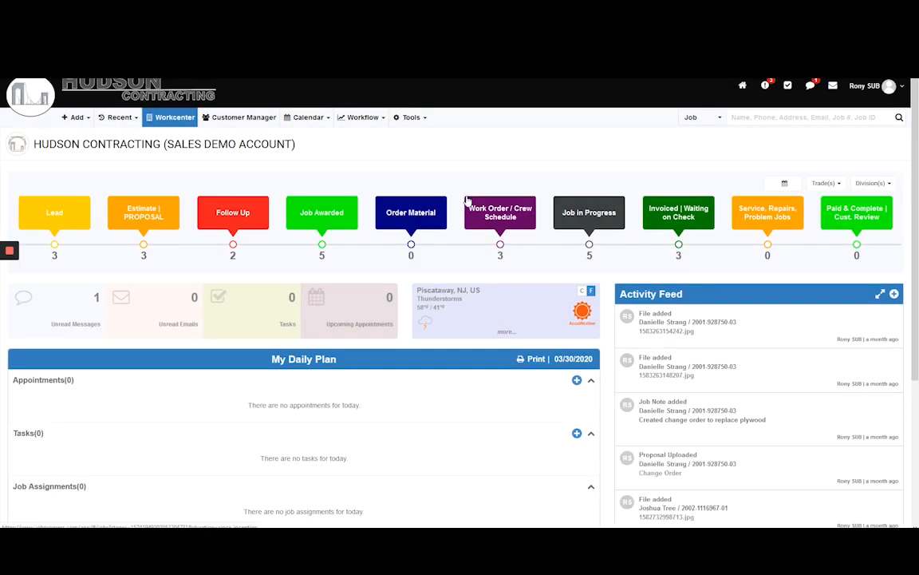
click(308, 117)
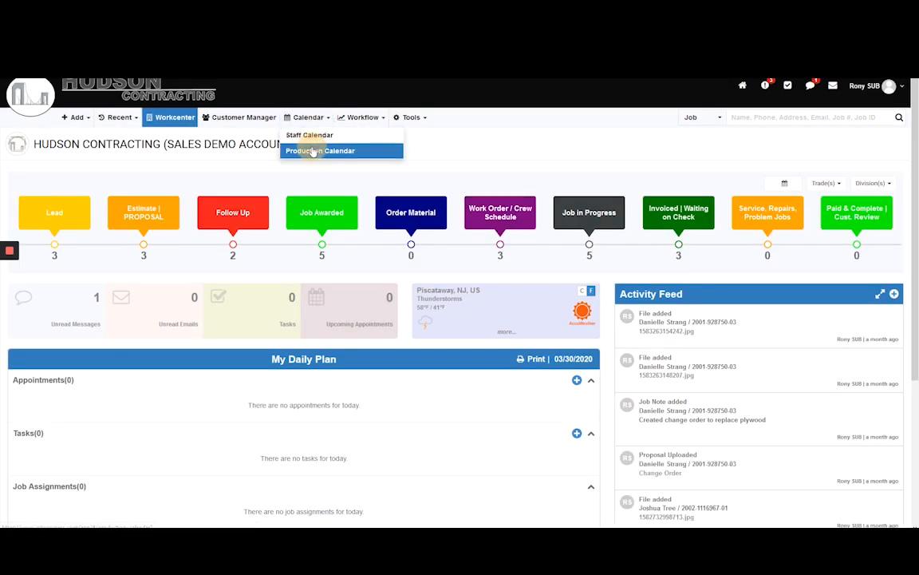
click(307, 137)
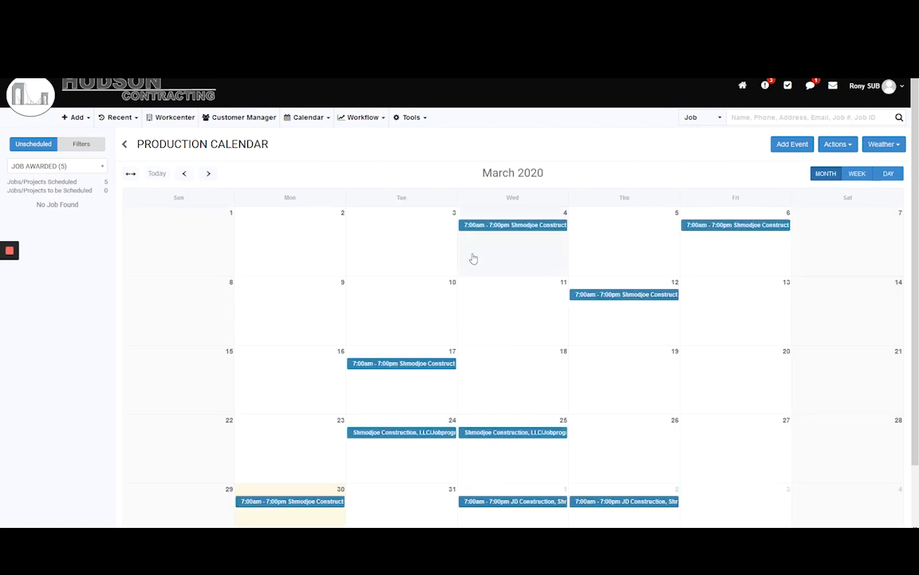
drag(411, 365, 550, 372)
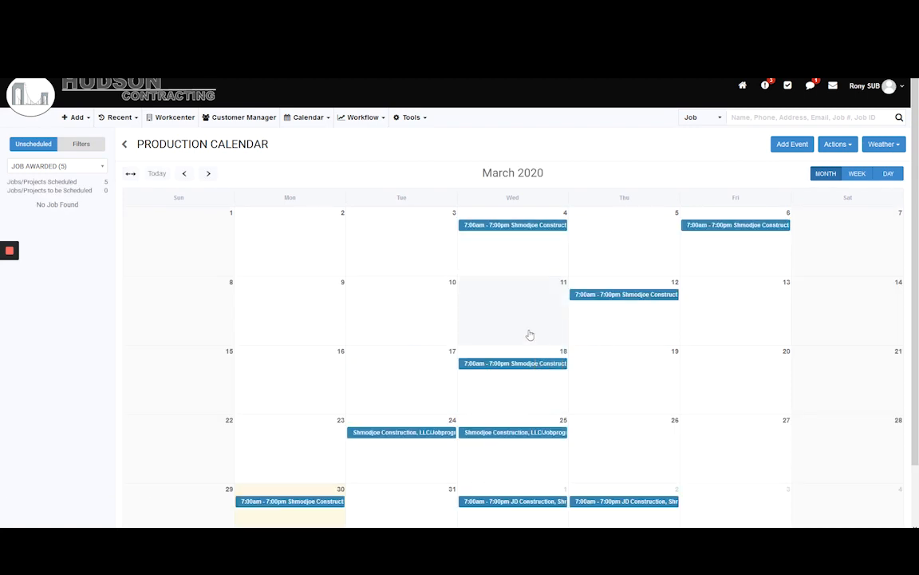
click(170, 117)
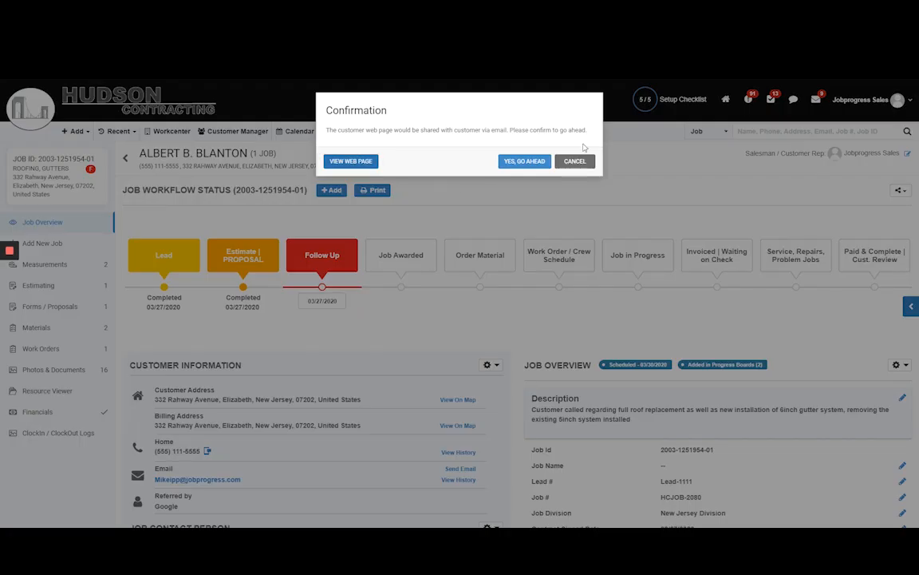
Return to the job overview, move the job to the Job in Progress stage with Sales Automation, and send the WORK SCHEDULED email.
click(575, 159)
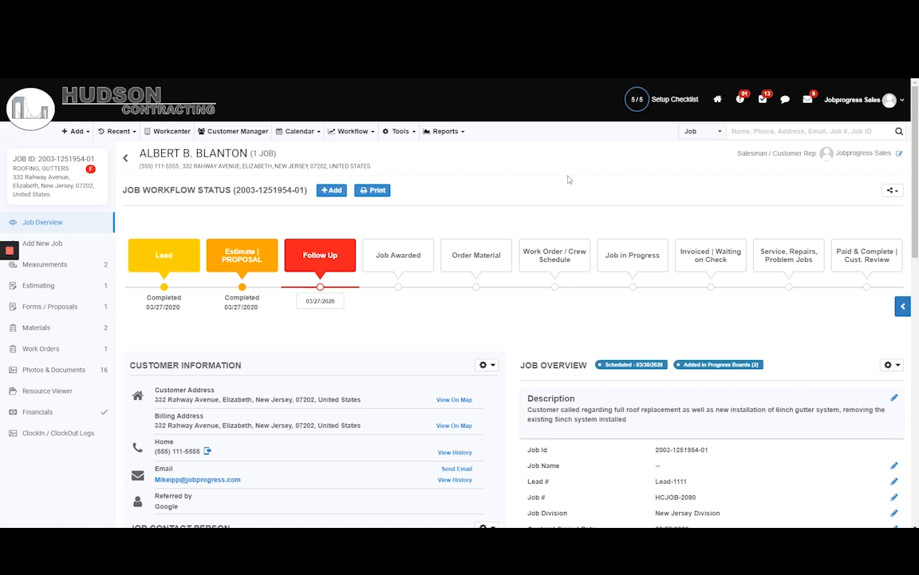
drag(308, 300, 616, 263)
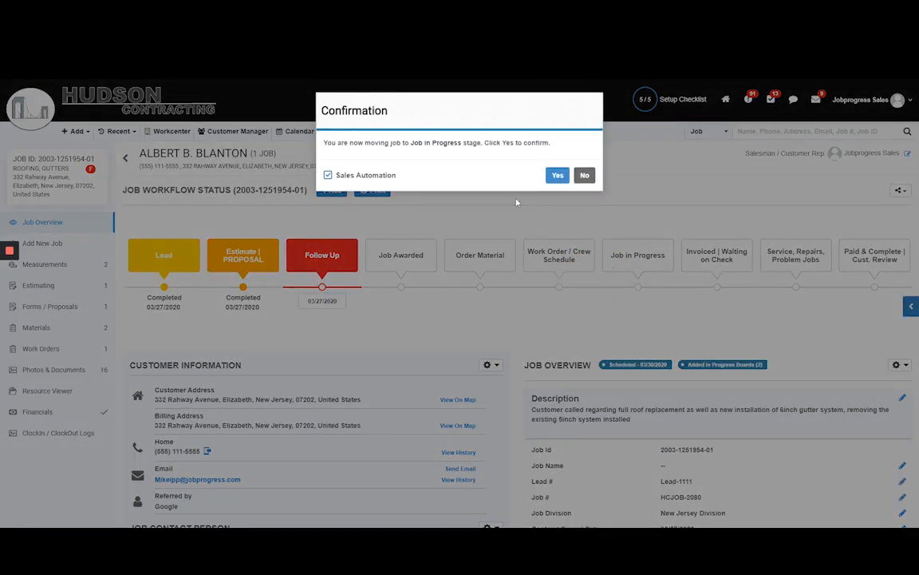
click(554, 175)
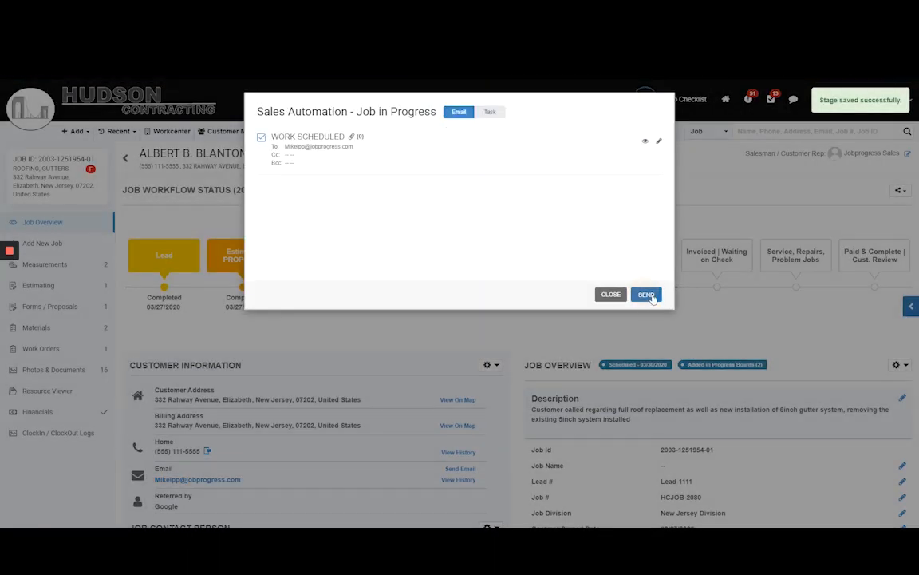
click(644, 295)
click(645, 293)
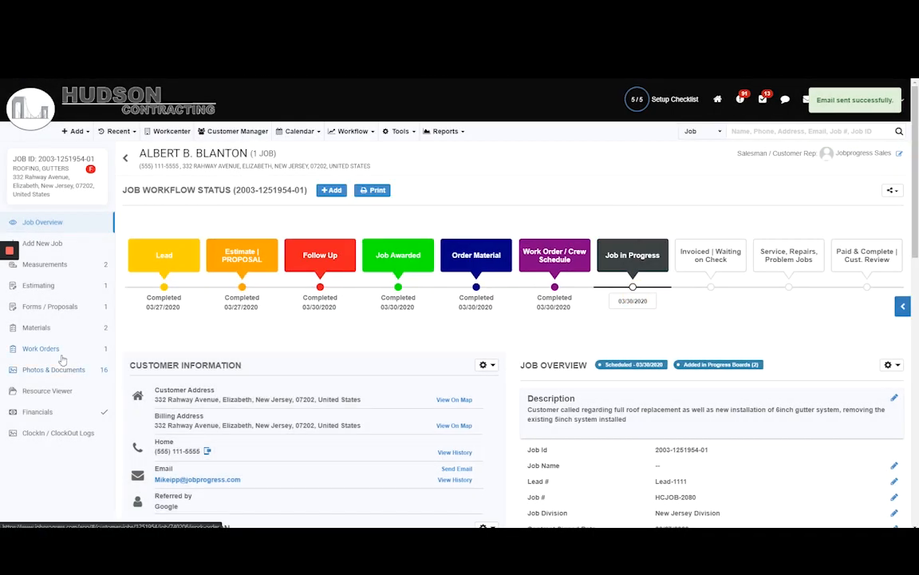
Open the job's work orders and view the TEST work order document.
click(62, 358)
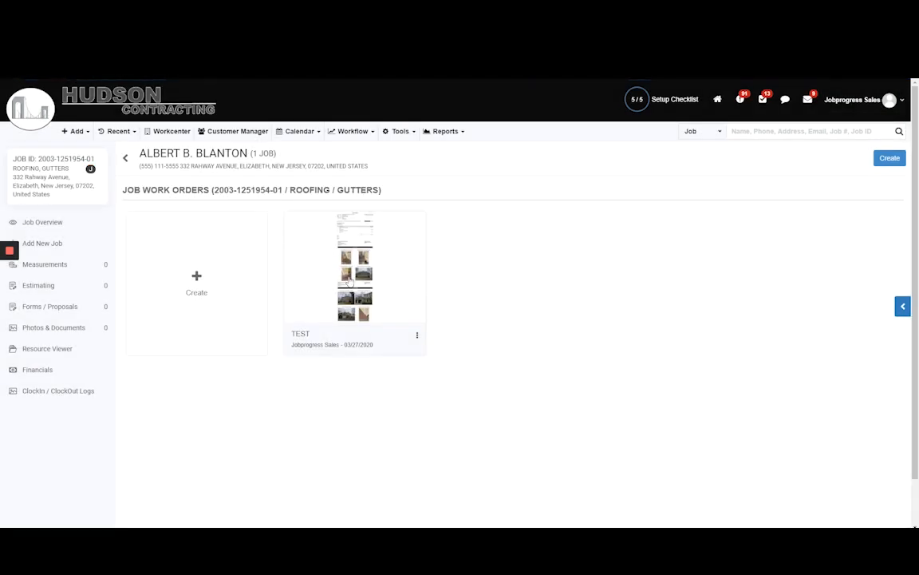
click(349, 280)
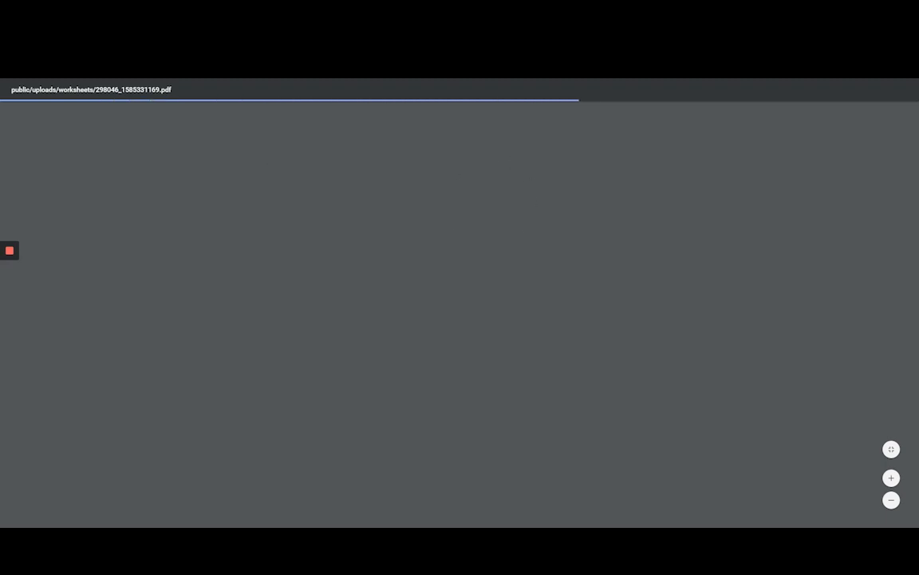
click(133, 79)
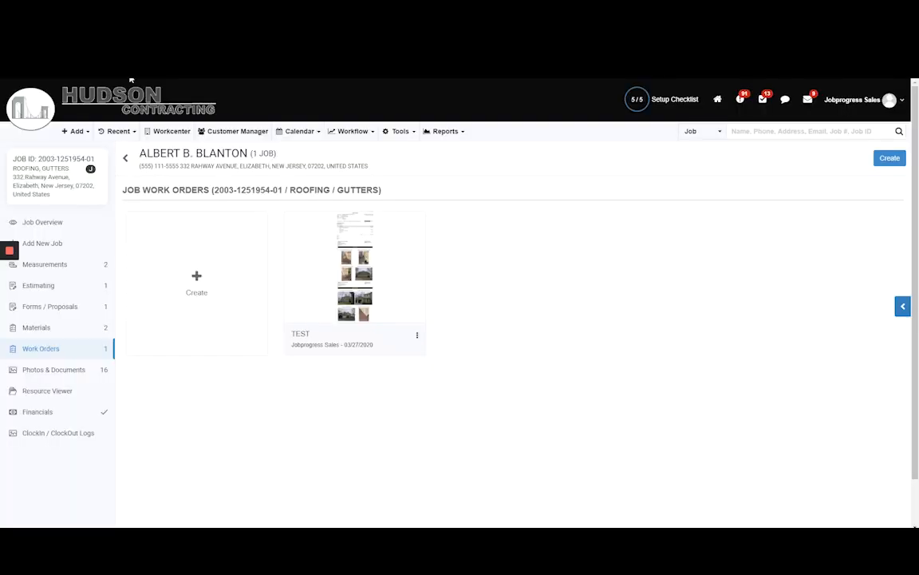
Review the job's financial summary and return to the Workcenter.
click(62, 414)
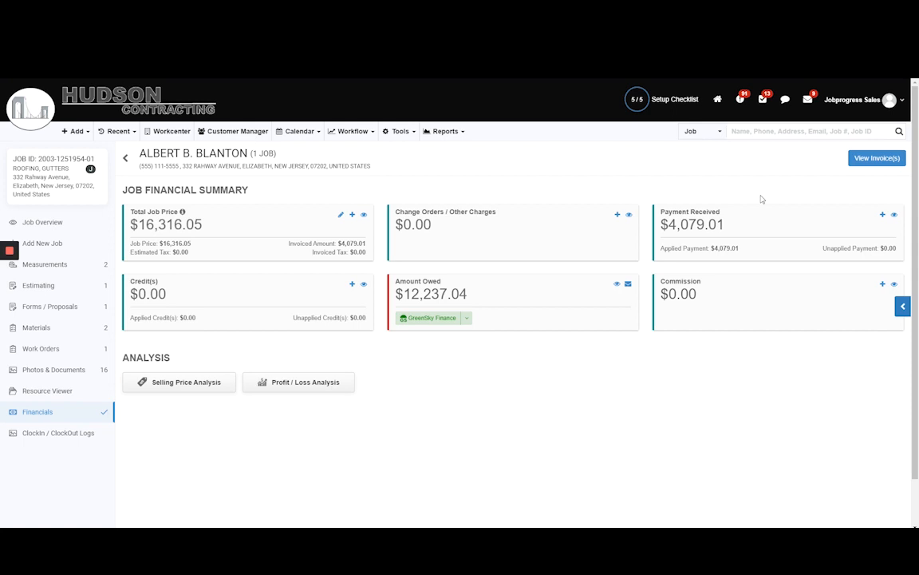
click(41, 110)
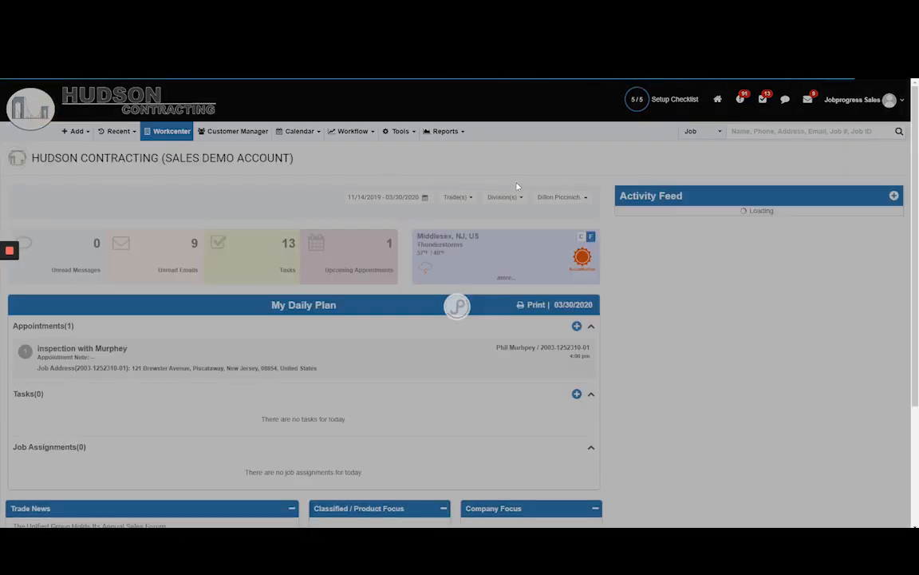